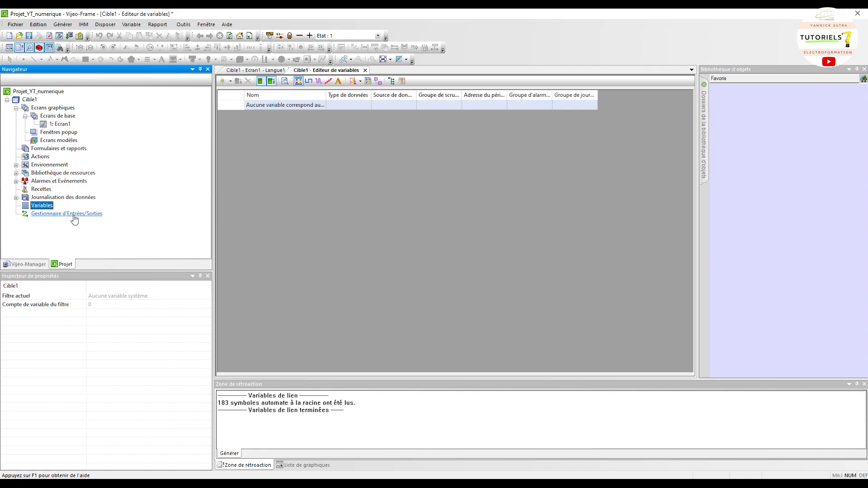
- Add a new Schneider Electric Modbus TCP/IP driver with an Equipement Modbus device to the I/O manager
{"action": "right_click", "coordinate": [74, 216]}
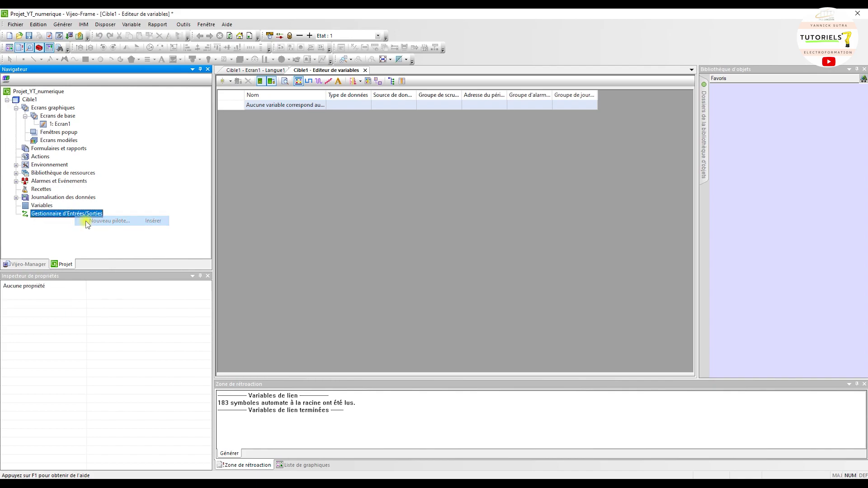
{"action": "left_click", "coordinate": [85, 220]}
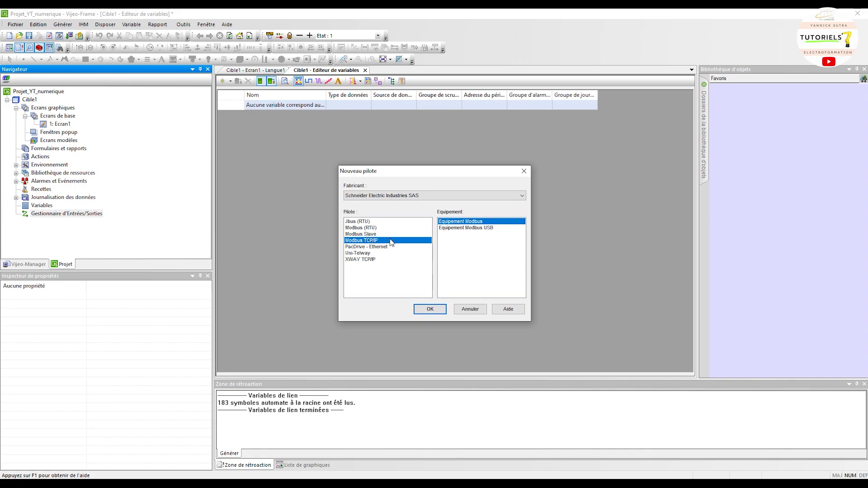
{"action": "left_click", "coordinate": [430, 309]}
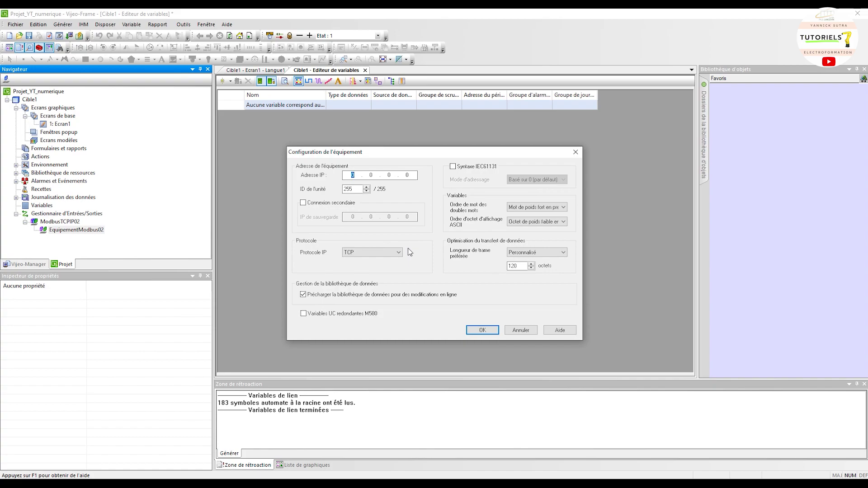
- Configure the Modbus device with IP address 127.0.0.1 and IEC61131 syntax enabled
{"action": "type", "text": "127"}
{"action": "left_click", "coordinate": [484, 168]}
{"action": "left_click", "coordinate": [493, 328]}
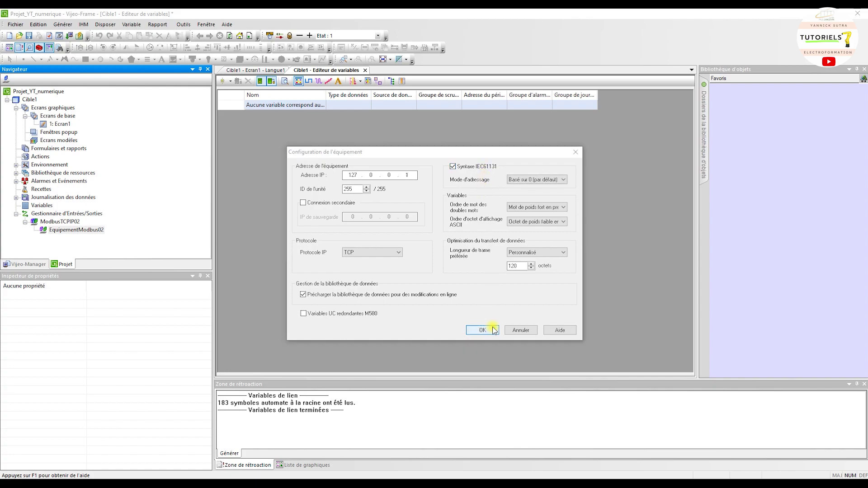
{"action": "left_click", "coordinate": [464, 276]}
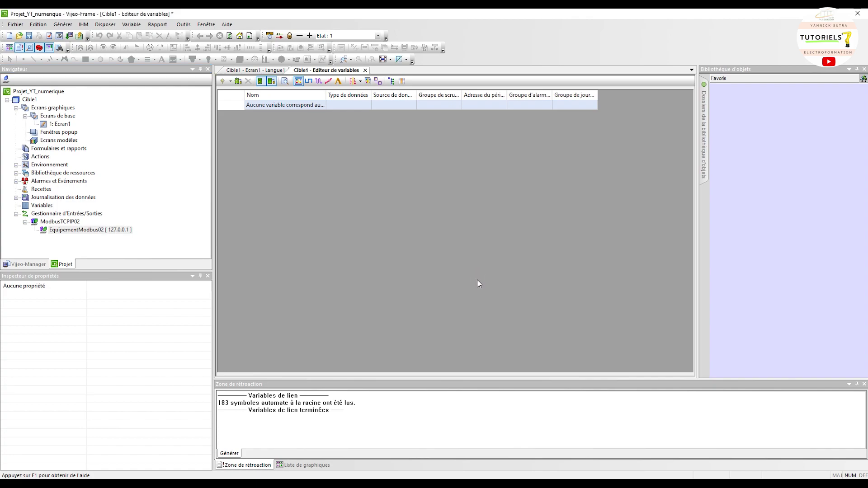
- Link the target's variables to the SoMachine Basic project file "calcul force et volume.smbp" on the desktop
{"action": "right_click", "coordinate": [32, 204]}
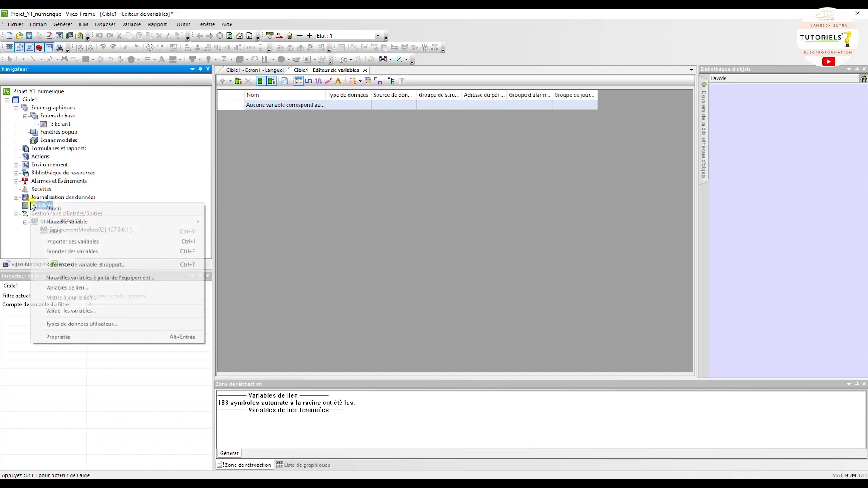
{"action": "left_click", "coordinate": [77, 288]}
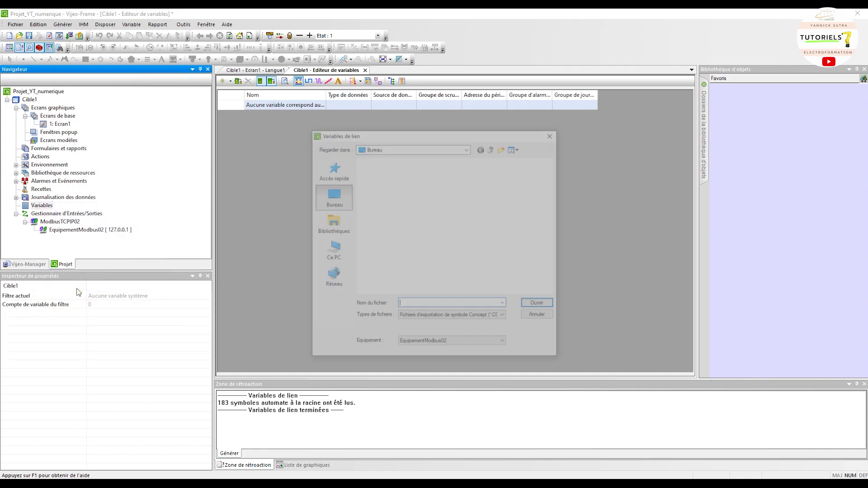
{"action": "scroll", "coordinate": [460, 248], "scroll_direction": "down", "scroll_amount": 10}
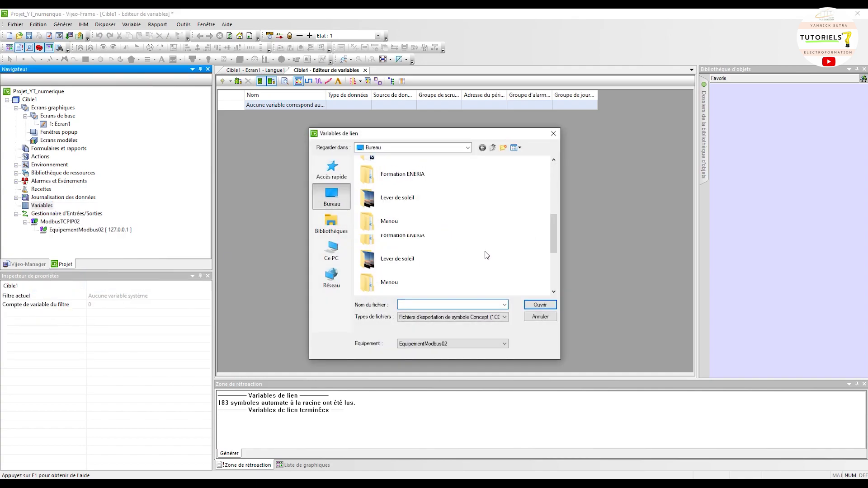
{"action": "scroll", "coordinate": [488, 256], "scroll_direction": "up", "scroll_amount": 10}
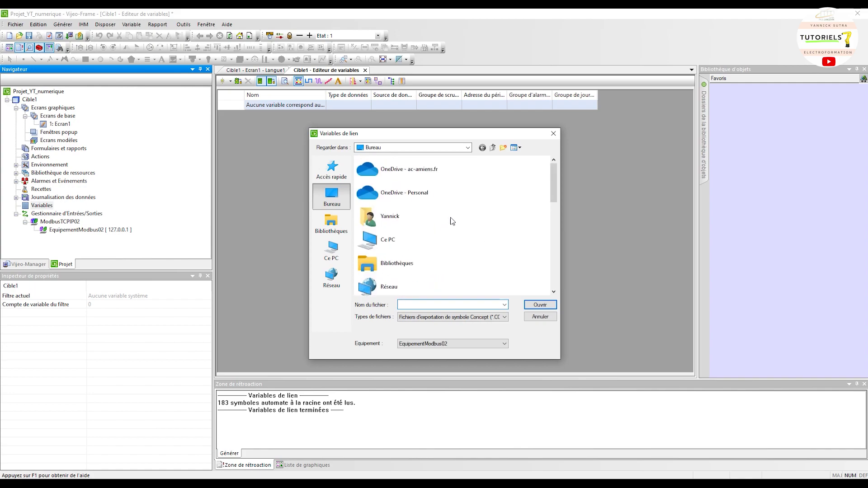
{"action": "left_click", "coordinate": [498, 318]}
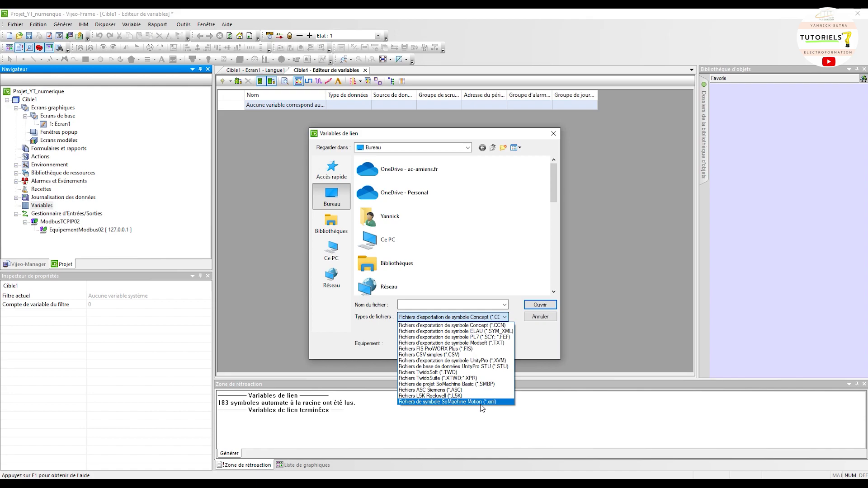
{"action": "left_click", "coordinate": [478, 384]}
{"action": "scroll", "coordinate": [504, 225], "scroll_direction": "down", "scroll_amount": 10}
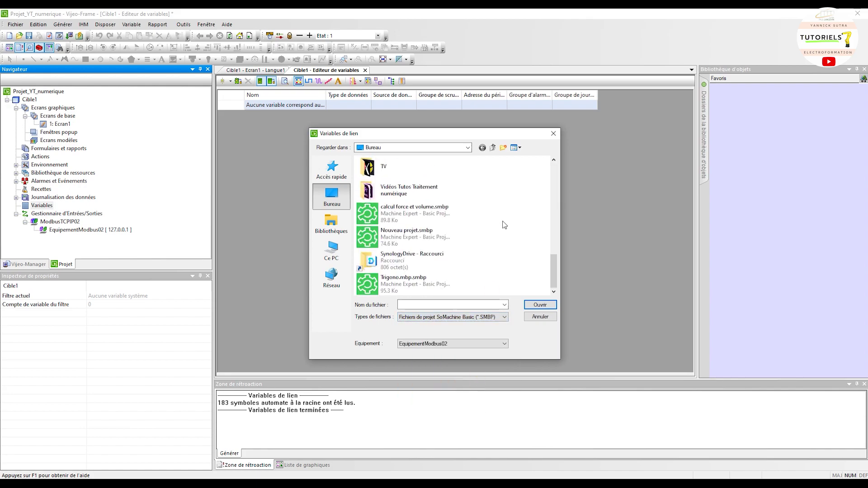
{"action": "left_click", "coordinate": [409, 221]}
{"action": "left_click", "coordinate": [531, 305]}
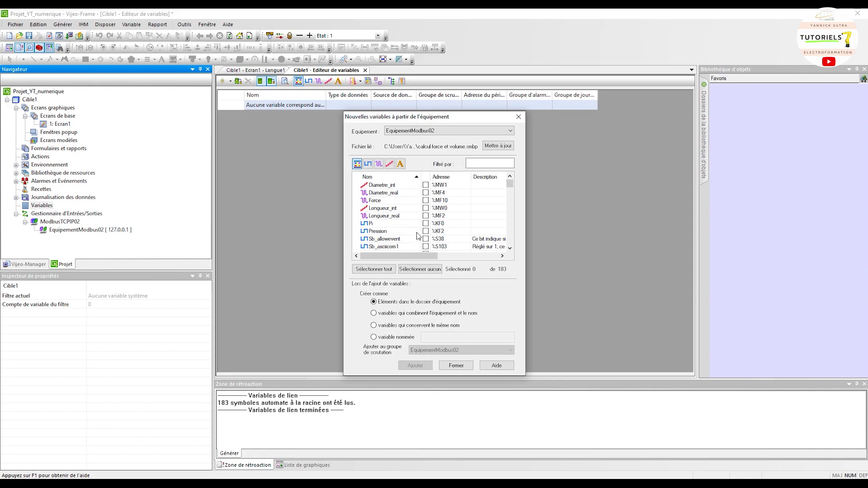
- Select Diametre_int, Diametre_real, Force, Longueur_int and Longueur_real in the equipment variable list, leaving Pi and Pression unselected
{"action": "scroll", "coordinate": [416, 228], "scroll_direction": "down", "scroll_amount": 5}
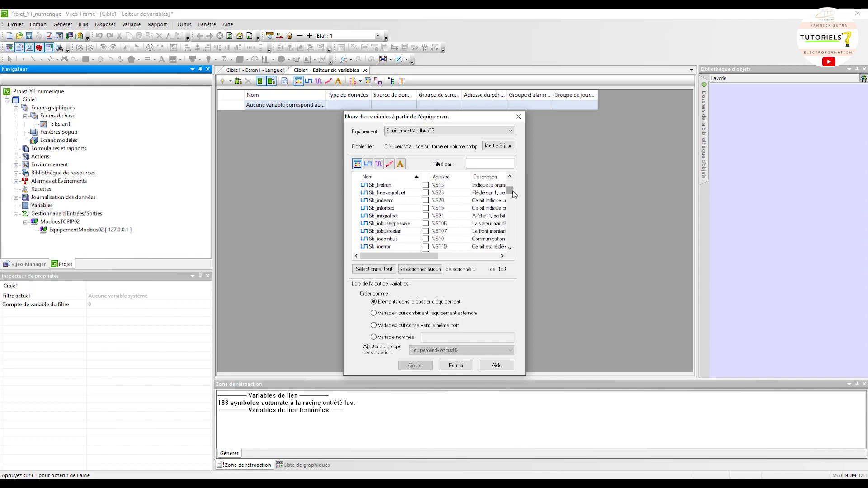
{"action": "left_click_drag", "start_coordinate": [511, 191], "coordinate": [510, 179]}
{"action": "left_click", "coordinate": [425, 185]}
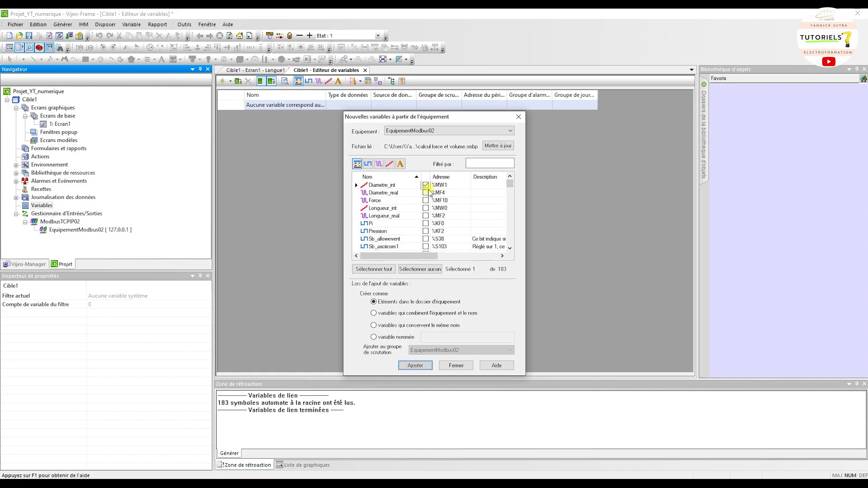
{"action": "left_click", "coordinate": [426, 193]}
{"action": "left_click", "coordinate": [425, 200]}
{"action": "left_click", "coordinate": [425, 208]}
{"action": "left_click", "coordinate": [426, 216]}
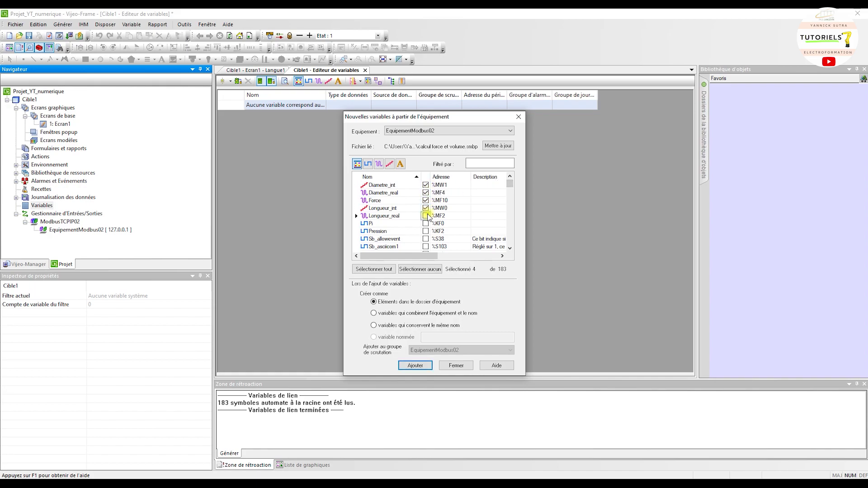
{"action": "left_click", "coordinate": [425, 223]}
{"action": "left_click", "coordinate": [425, 231]}
{"action": "scroll", "coordinate": [426, 235], "scroll_direction": "down", "scroll_amount": 1}
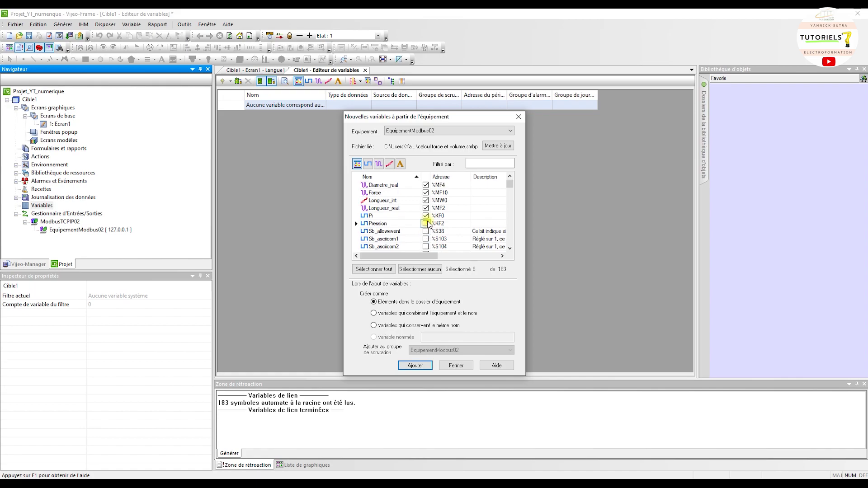
{"action": "left_click", "coordinate": [425, 215]}
- Look through the system variables and add Volume to the selection
{"action": "scroll", "coordinate": [427, 223], "scroll_direction": "down", "scroll_amount": 3}
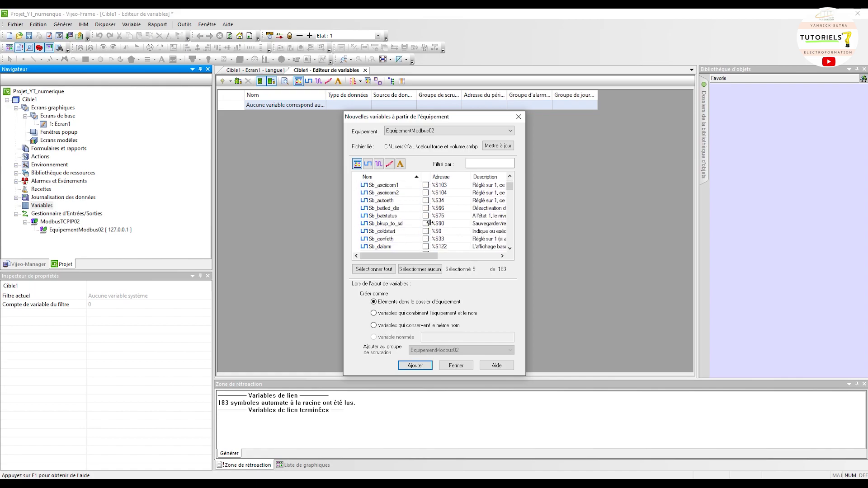
{"action": "scroll", "coordinate": [429, 224], "scroll_direction": "down", "scroll_amount": 6}
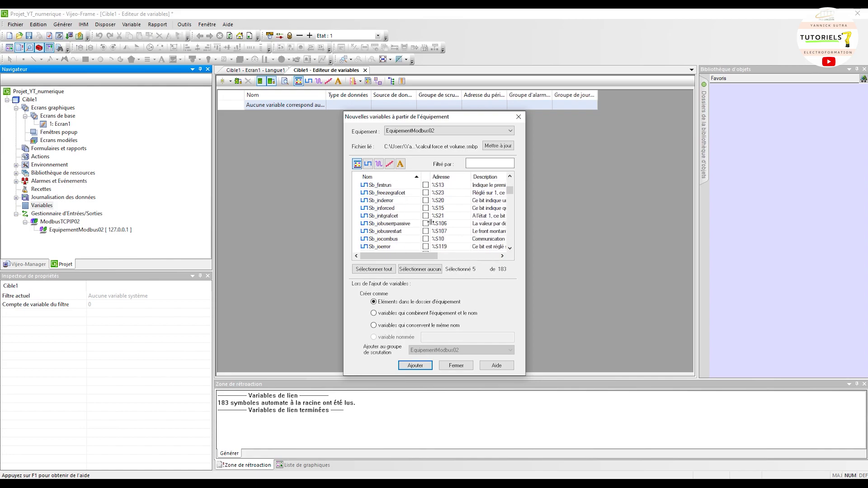
{"action": "scroll", "coordinate": [430, 222], "scroll_direction": "down", "scroll_amount": 12}
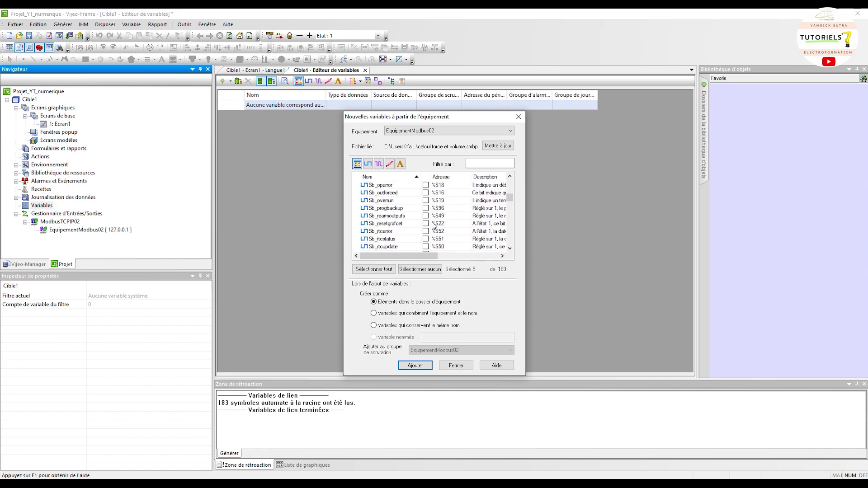
{"action": "scroll", "coordinate": [433, 225], "scroll_direction": "down", "scroll_amount": 10}
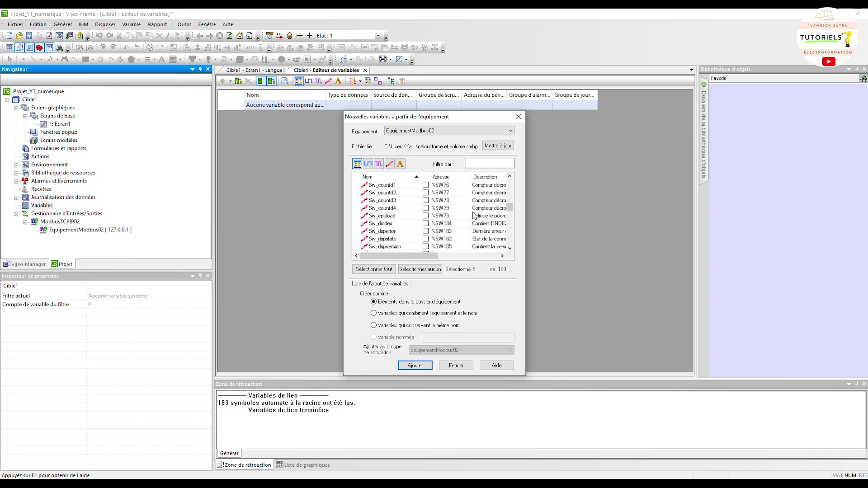
{"action": "left_click_drag", "start_coordinate": [513, 208], "coordinate": [504, 181]}
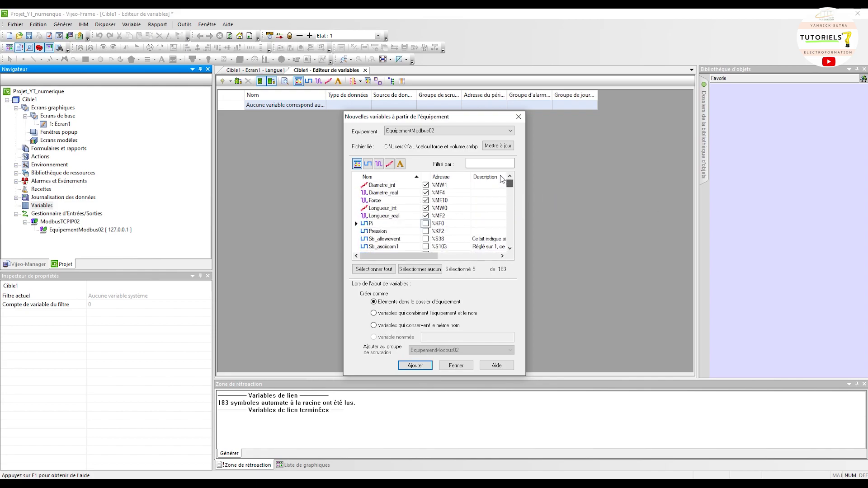
{"action": "scroll", "coordinate": [458, 226], "scroll_direction": "down", "scroll_amount": 4}
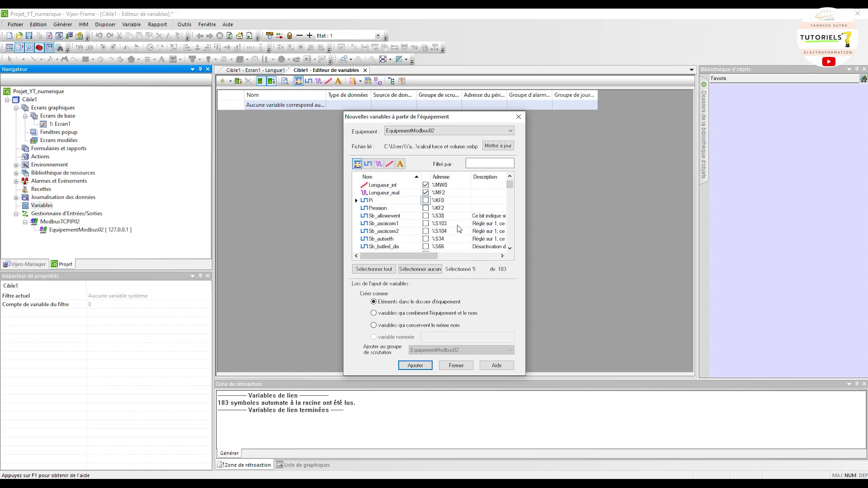
{"action": "scroll", "coordinate": [460, 227], "scroll_direction": "down", "scroll_amount": 5}
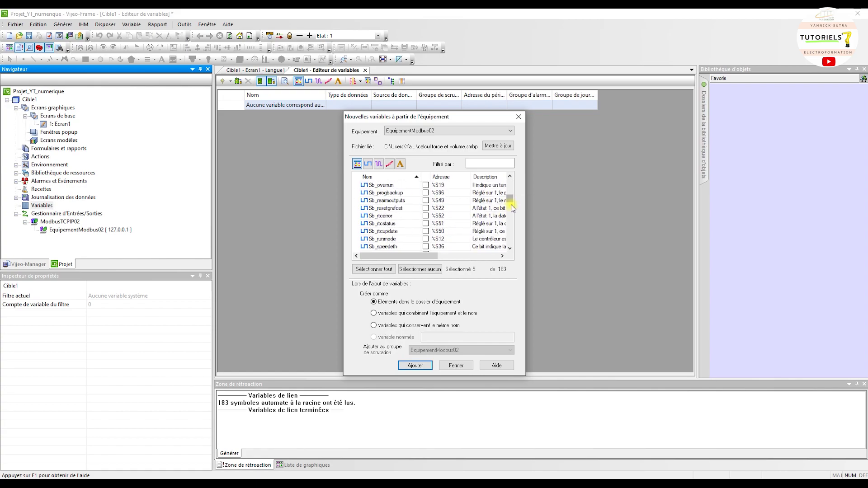
{"action": "left_click_drag", "start_coordinate": [509, 197], "coordinate": [512, 248]}
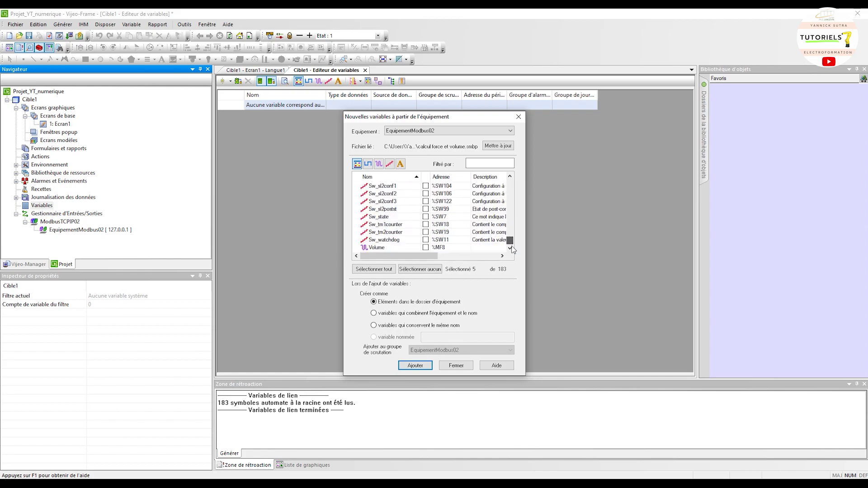
{"action": "left_click", "coordinate": [425, 248]}
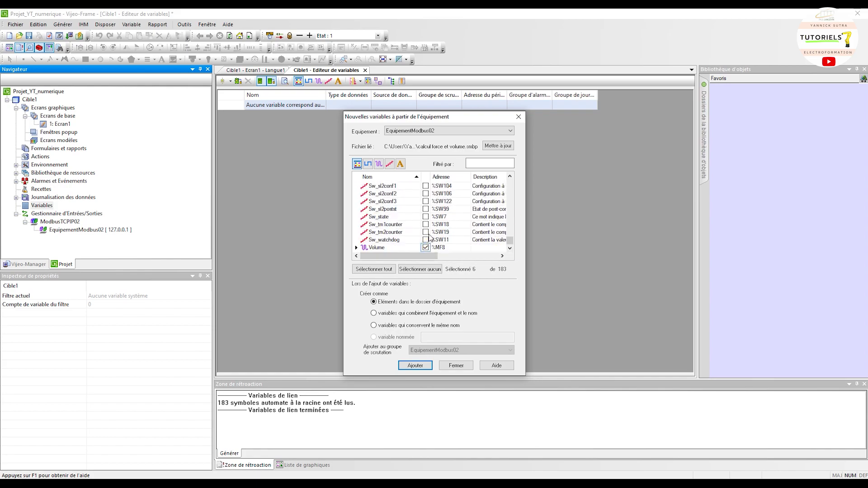
- Filter the equipment variables to integers only and select Diametre_int and Longueur_int
{"action": "left_click", "coordinate": [391, 166]}
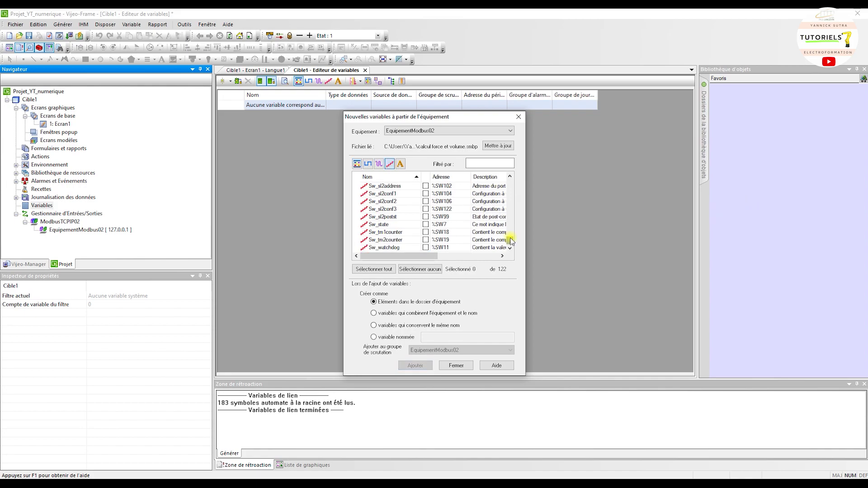
{"action": "left_click_drag", "start_coordinate": [510, 240], "coordinate": [510, 182]}
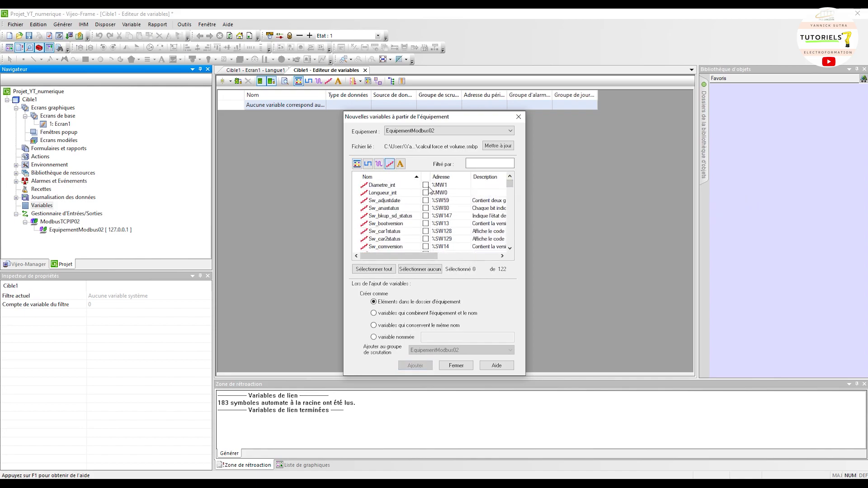
{"action": "left_click", "coordinate": [425, 185]}
{"action": "left_click", "coordinate": [426, 193]}
{"action": "left_click_drag", "start_coordinate": [511, 186], "coordinate": [509, 250]}
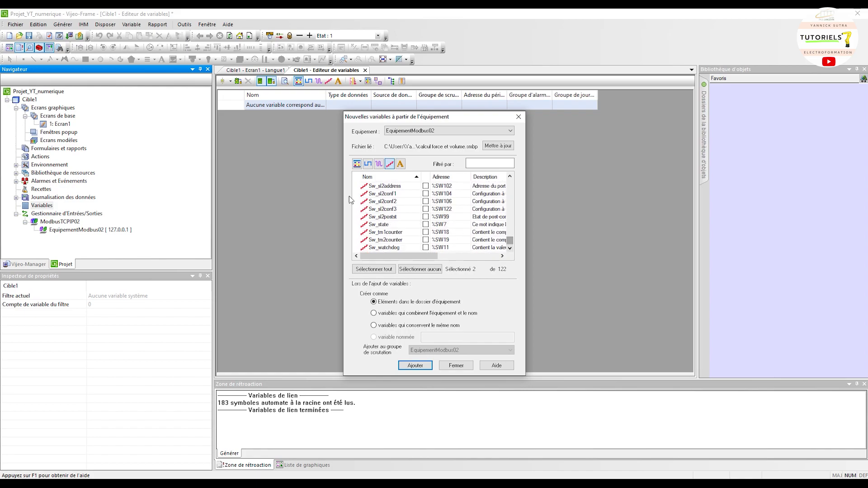
- Filter the list to real variables only and select Diametre_real, Force, Longueur_real, Surface and Volume
{"action": "left_click", "coordinate": [389, 166]}
{"action": "left_click", "coordinate": [390, 165]}
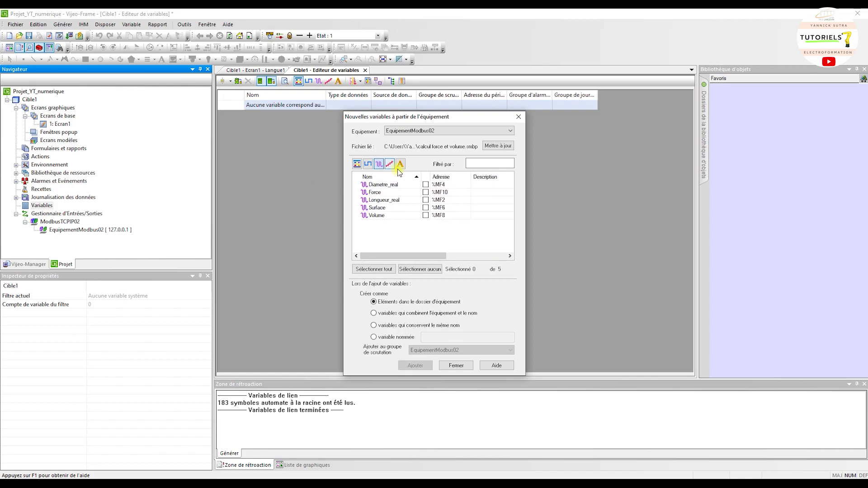
{"action": "left_click", "coordinate": [425, 185]}
{"action": "left_click", "coordinate": [425, 193]}
{"action": "left_click", "coordinate": [426, 200]}
{"action": "left_click", "coordinate": [426, 208]}
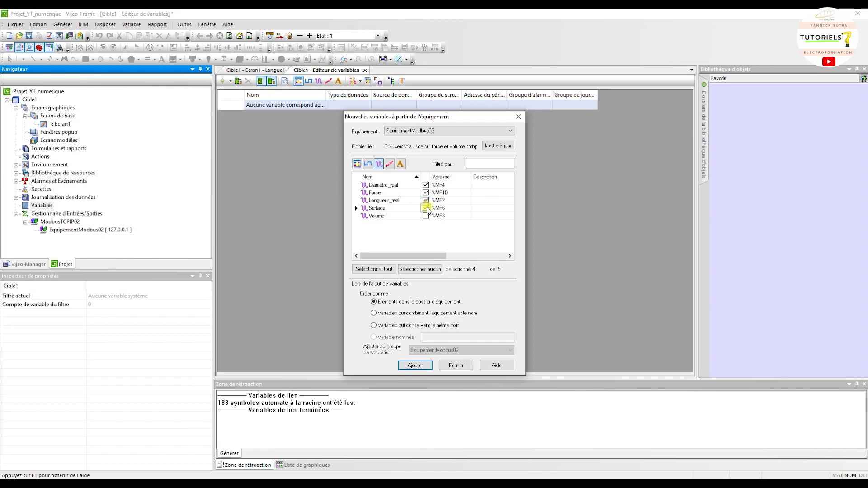
{"action": "left_click", "coordinate": [426, 216]}
- Show the integer and real variables together and sort the list by address
{"action": "left_click", "coordinate": [390, 165]}
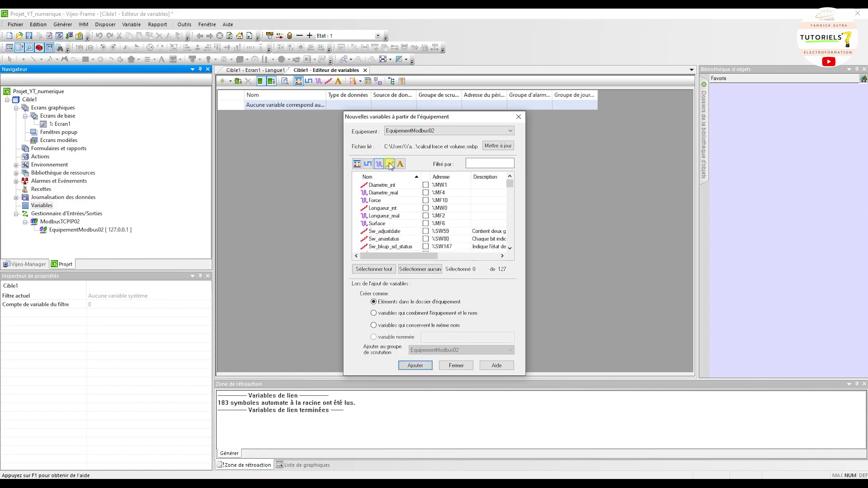
{"action": "left_click", "coordinate": [426, 185]}
{"action": "left_click", "coordinate": [446, 179]}
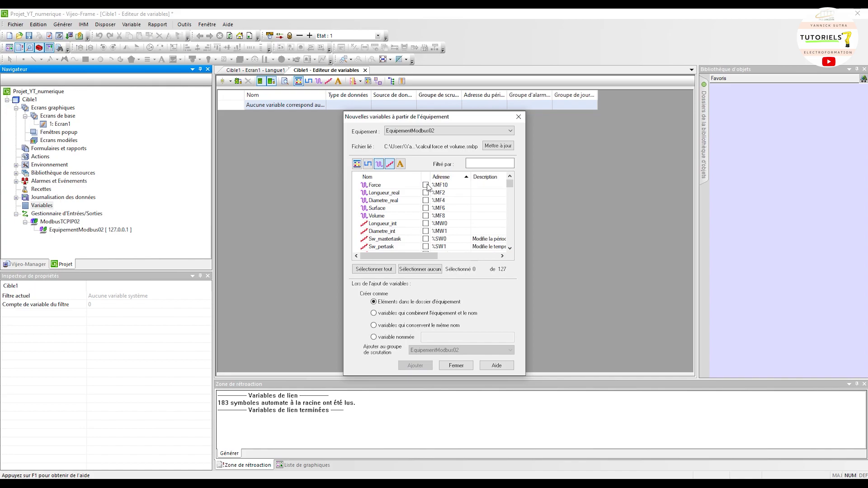
- Select Force, Longueur_real, Diametre_real, Surface, Volume, Longueur_int and Diametre_int, and create them as elements in the equipment folder
{"action": "left_click", "coordinate": [426, 184]}
{"action": "left_click", "coordinate": [425, 193]}
{"action": "left_click", "coordinate": [426, 200]}
{"action": "left_click", "coordinate": [425, 208]}
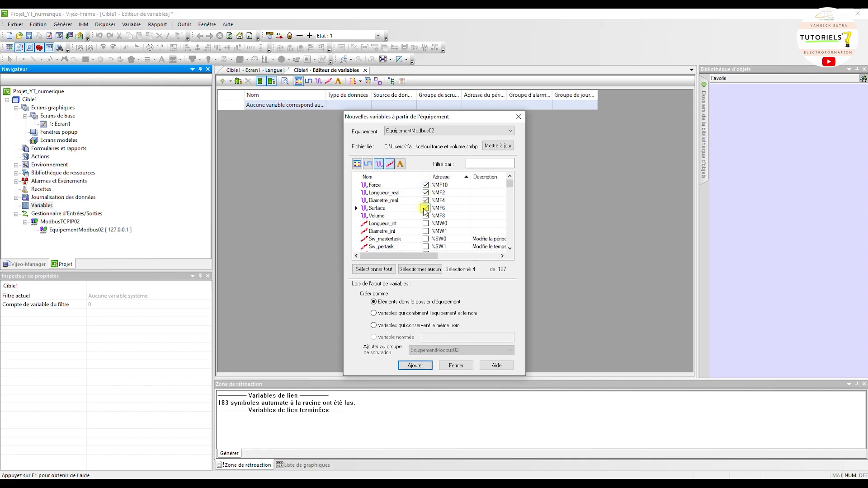
{"action": "left_click", "coordinate": [426, 216]}
{"action": "left_click", "coordinate": [425, 223]}
{"action": "left_click", "coordinate": [425, 231]}
{"action": "left_click_drag", "start_coordinate": [508, 184], "coordinate": [490, 181]}
{"action": "left_click", "coordinate": [412, 367]}
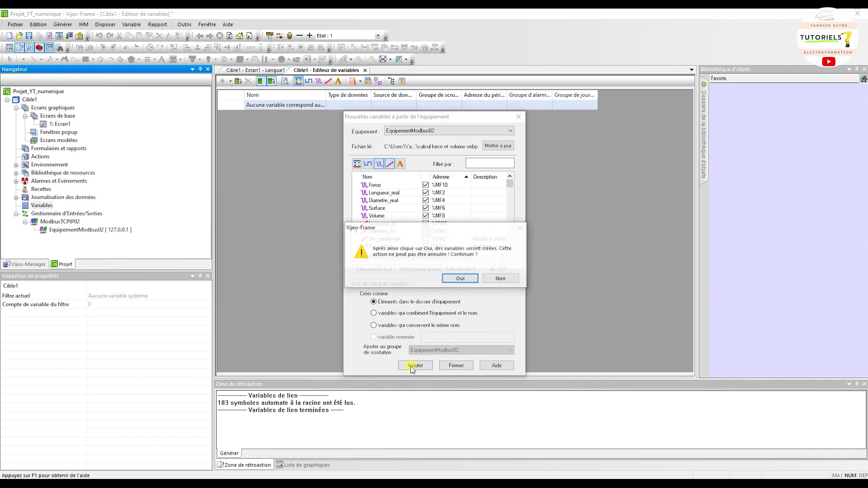
{"action": "left_click", "coordinate": [461, 278]}
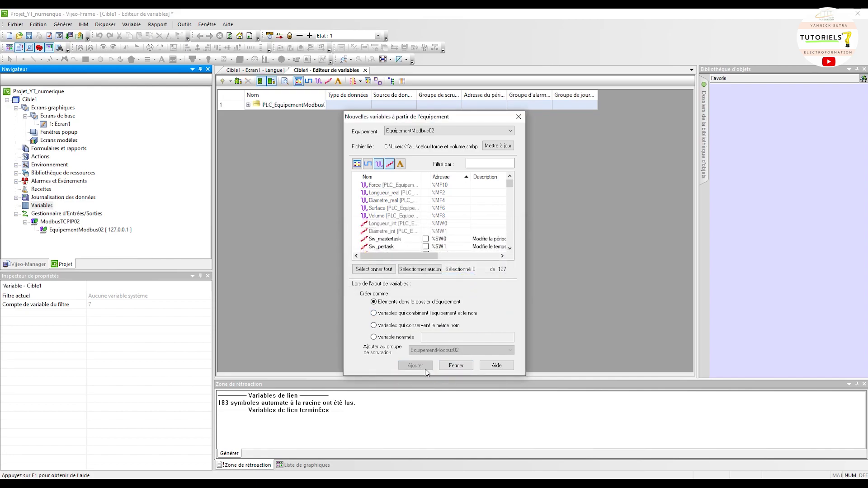
- Close the new-variables dialog and expand the PLC_EquipementModbus02 folder in the variable editor to review the imported variables
{"action": "left_click", "coordinate": [455, 366]}
{"action": "left_click", "coordinate": [248, 105]}
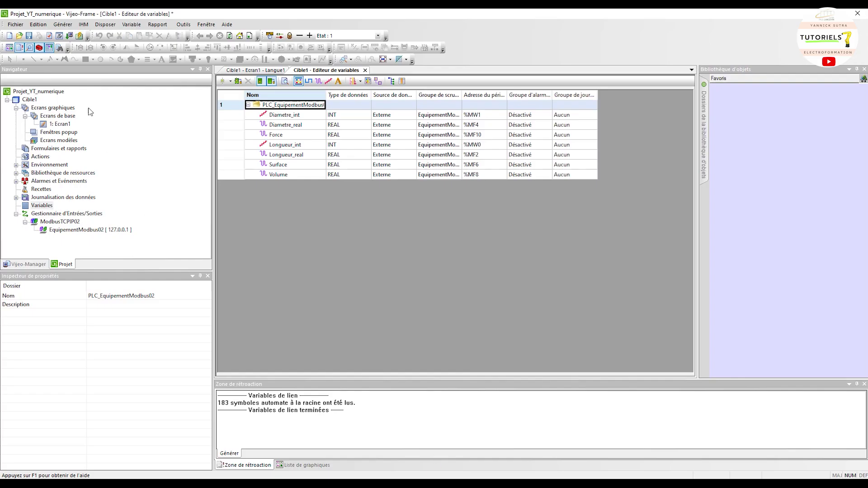
- Open Ecran1 and draw a numeric display about 120 wide and 40 high near the upper-left corner of the screen
{"action": "double_click", "coordinate": [59, 125]}
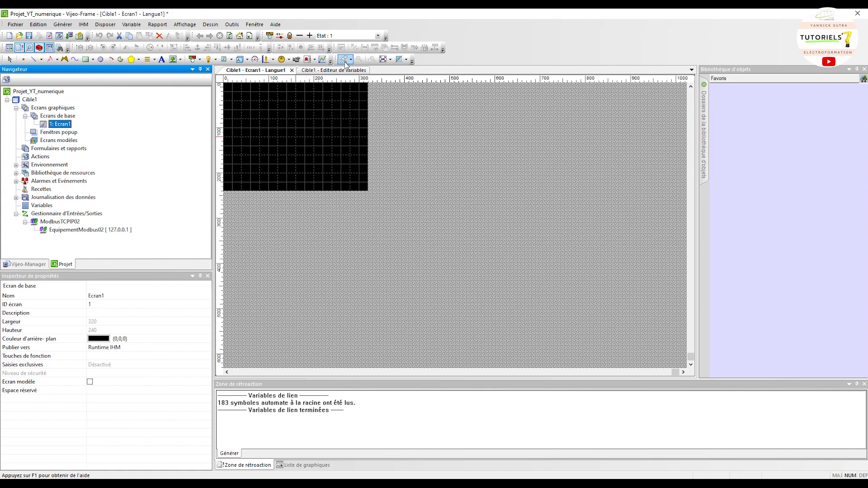
{"action": "left_click", "coordinate": [231, 60]}
{"action": "left_click", "coordinate": [254, 69]}
{"action": "left_click_drag", "start_coordinate": [233, 100], "coordinate": [286, 117]}
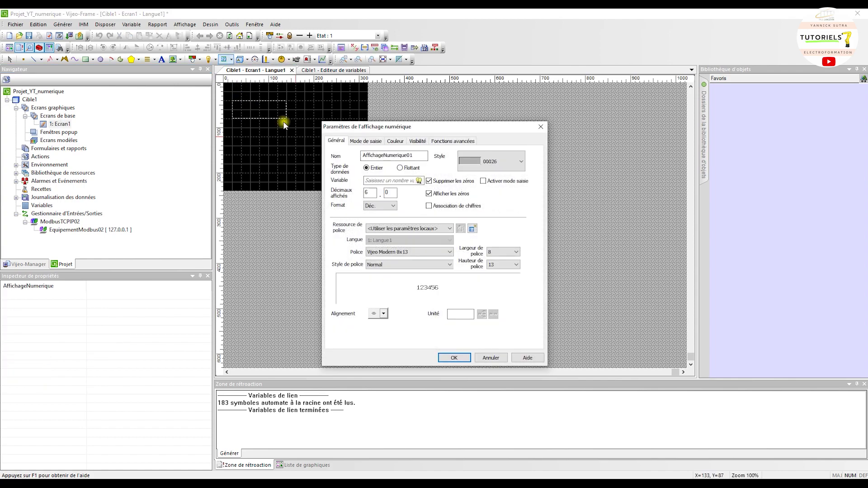
- Link the numeric display to the Diametre_int variable and set its unit to mm
{"action": "left_click", "coordinate": [418, 180]}
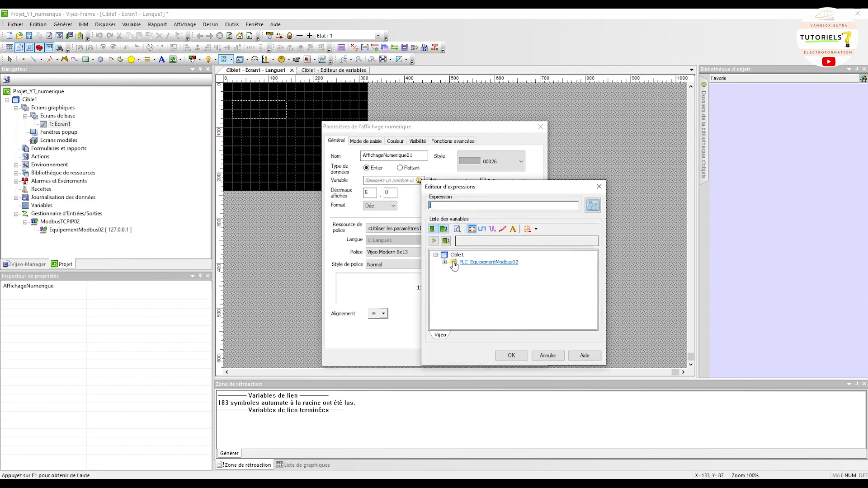
{"action": "double_click", "coordinate": [452, 263]}
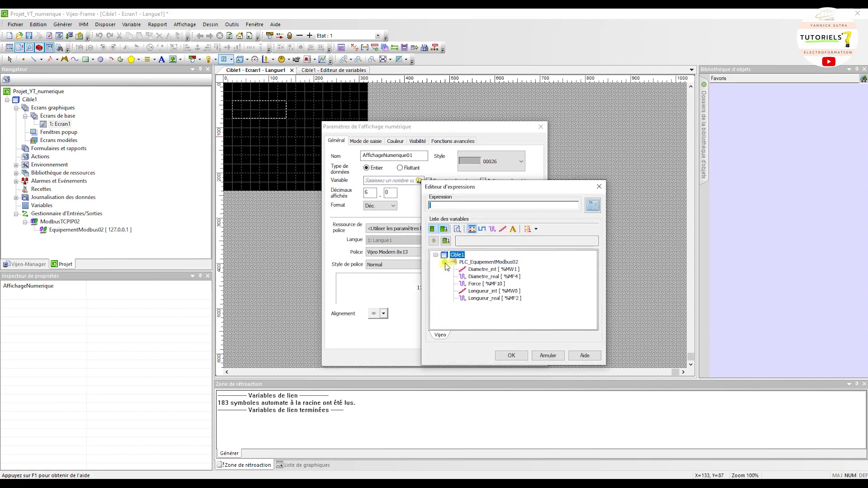
{"action": "left_click", "coordinate": [470, 272]}
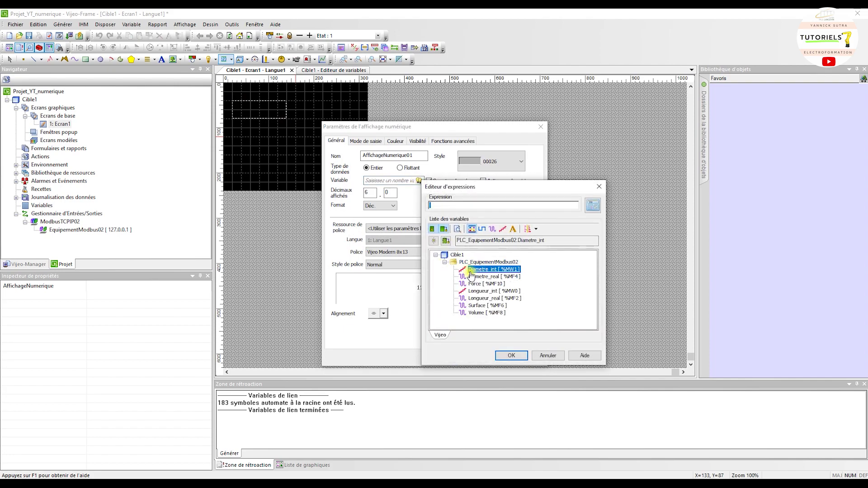
{"action": "left_click", "coordinate": [519, 355]}
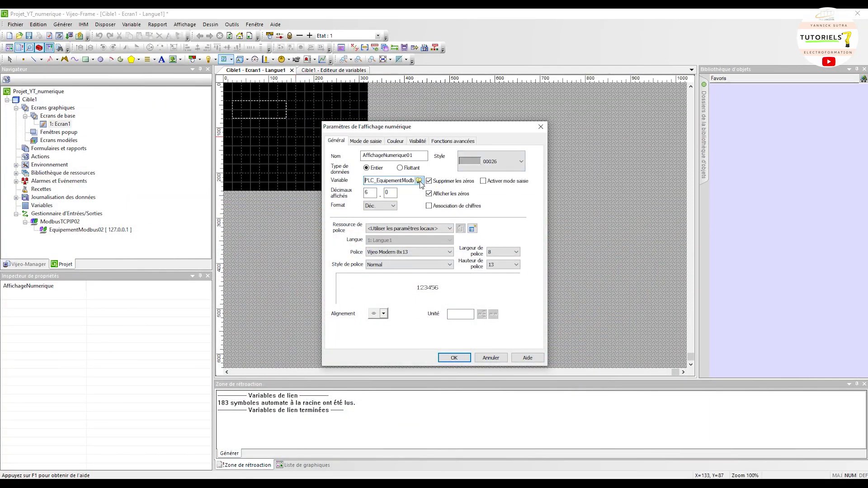
{"action": "left_click", "coordinate": [452, 315]}
{"action": "type", "text": "mm"}
{"action": "key", "text": "Return"}
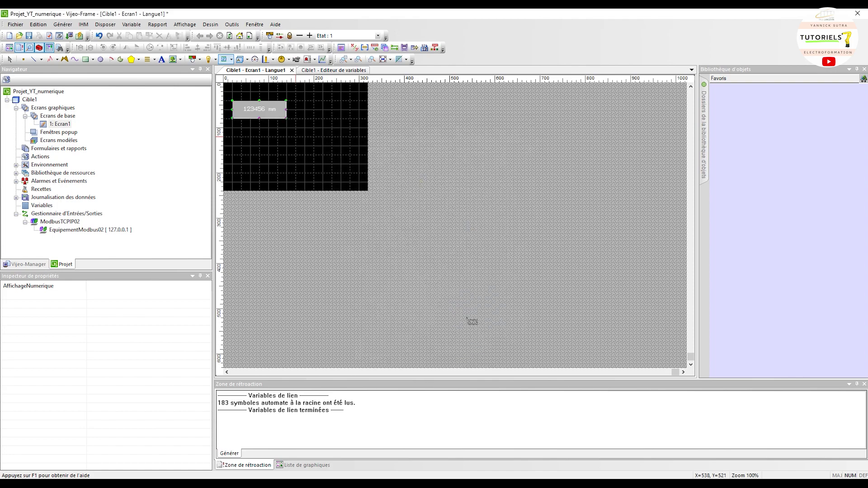
- Add the text label "Saisir diamètre en mm" directly below the diameter display
{"action": "left_click", "coordinate": [162, 65]}
{"action": "left_click_drag", "start_coordinate": [232, 119], "coordinate": [286, 136]}
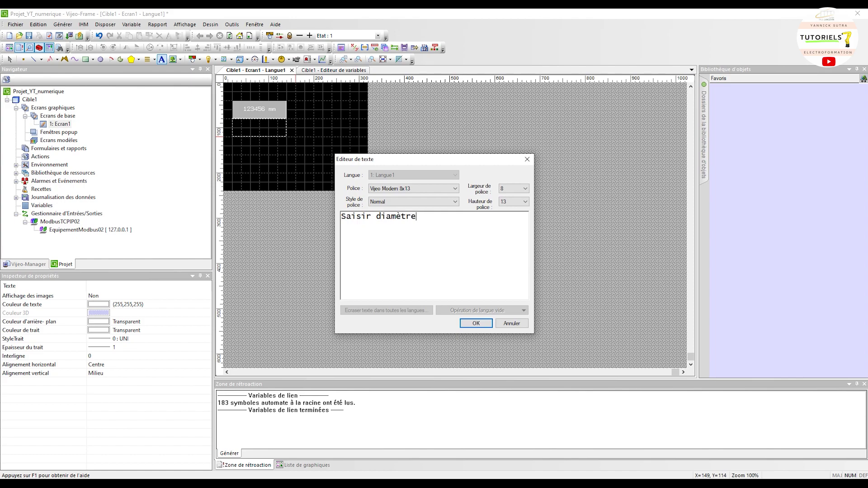
{"action": "type", "text": "mm"}
{"action": "left_click", "coordinate": [476, 323]}
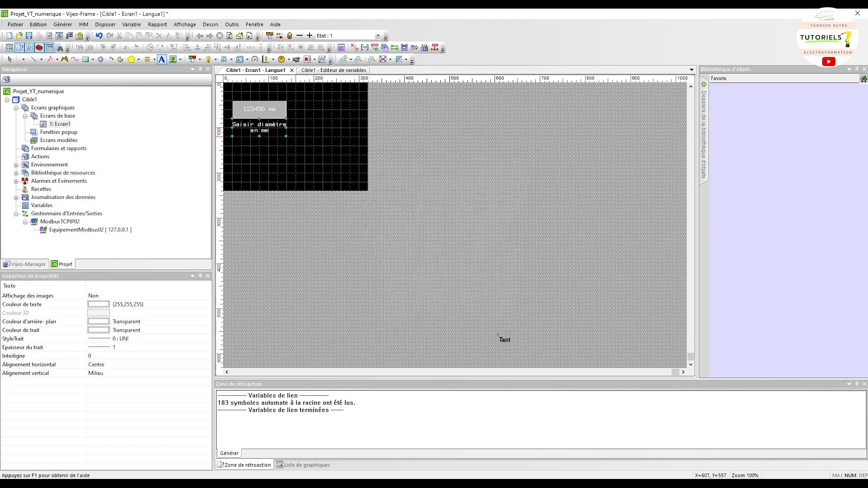
- Enable input mode with the popup keypad for the diameter display
{"action": "right_click", "coordinate": [270, 109]}
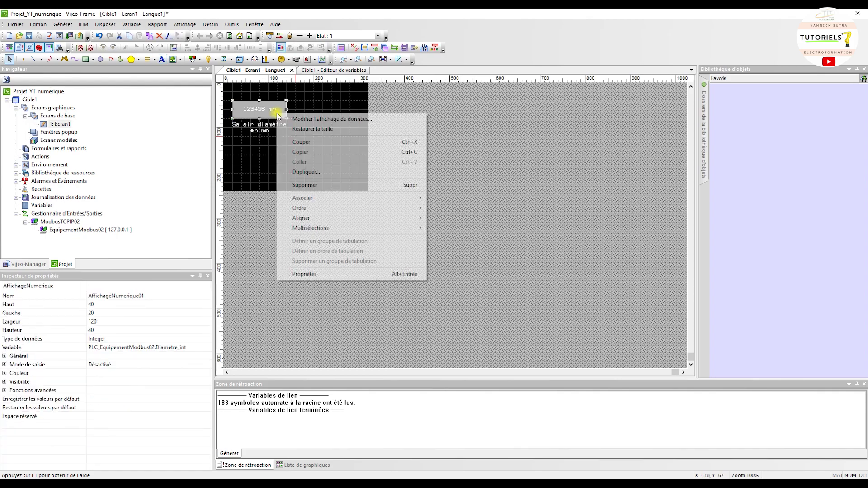
{"action": "key", "text": "Escape"}
{"action": "double_click", "coordinate": [270, 109]}
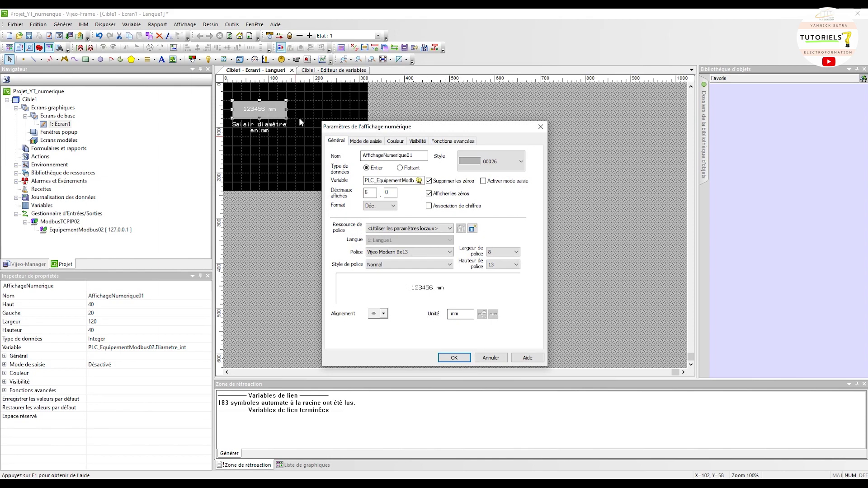
{"action": "left_click", "coordinate": [397, 141]}
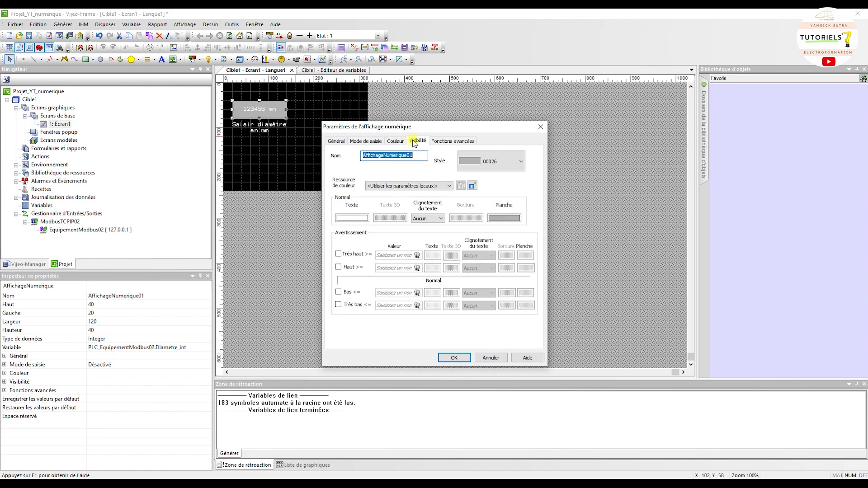
{"action": "left_click", "coordinate": [412, 141]}
{"action": "left_click", "coordinate": [361, 142]}
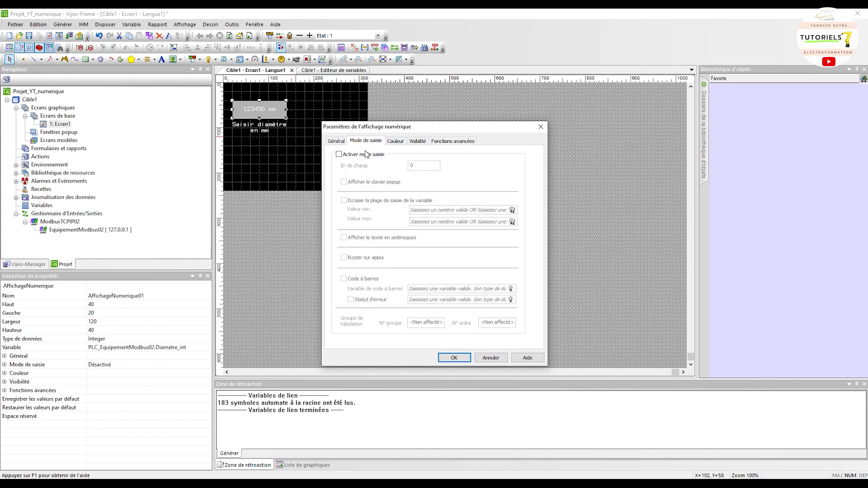
{"action": "left_click", "coordinate": [366, 154]}
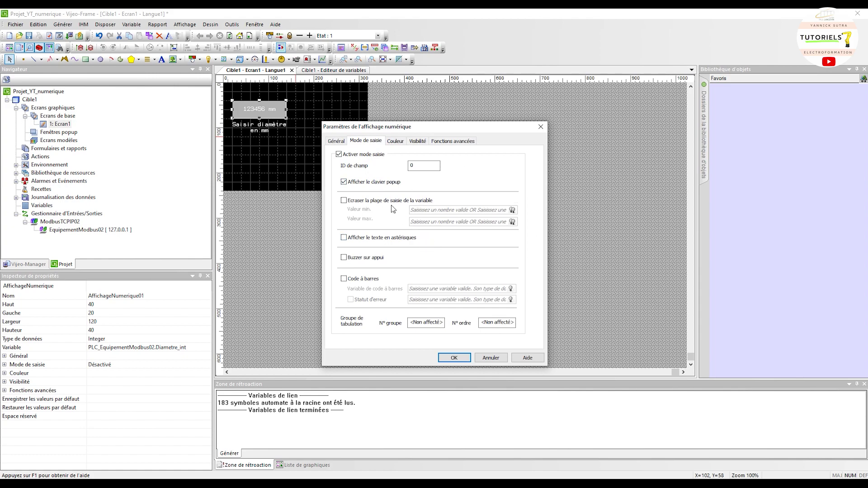
{"action": "left_click", "coordinate": [463, 358]}
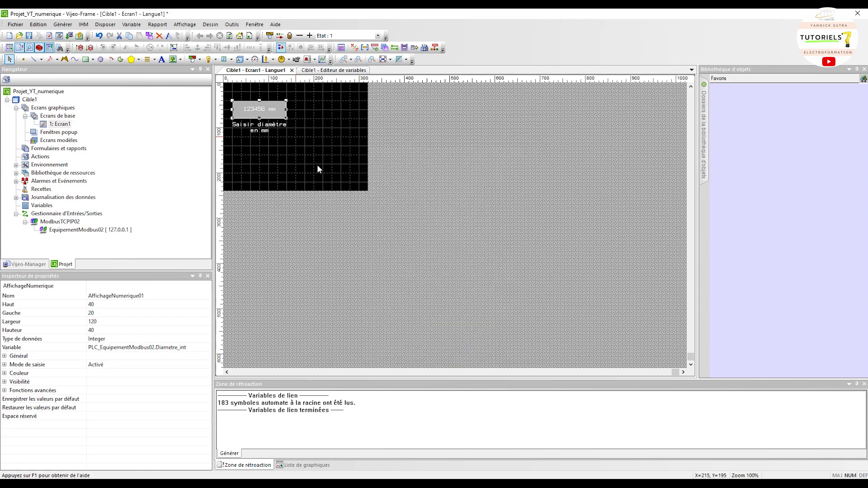
- Copy the diameter display together with its label and place the copy beside the original, at horizontal position 160
{"action": "left_click", "coordinate": [302, 145]}
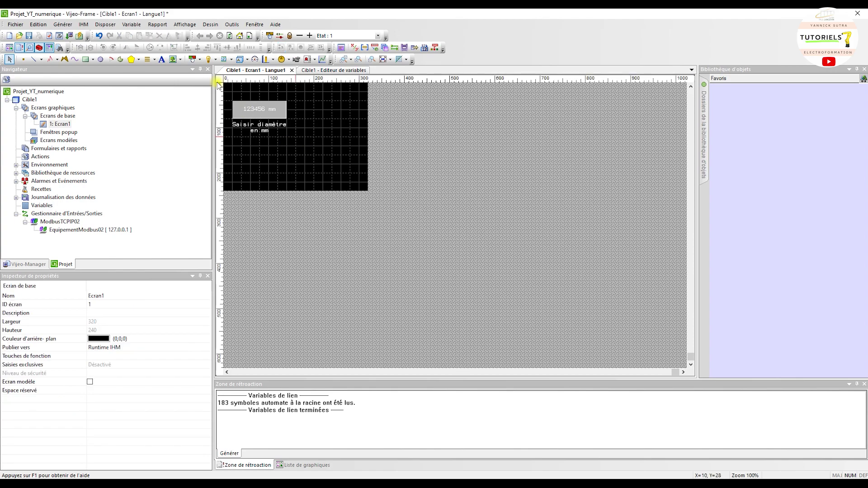
{"action": "left_click_drag", "start_coordinate": [305, 150], "coordinate": [228, 90]}
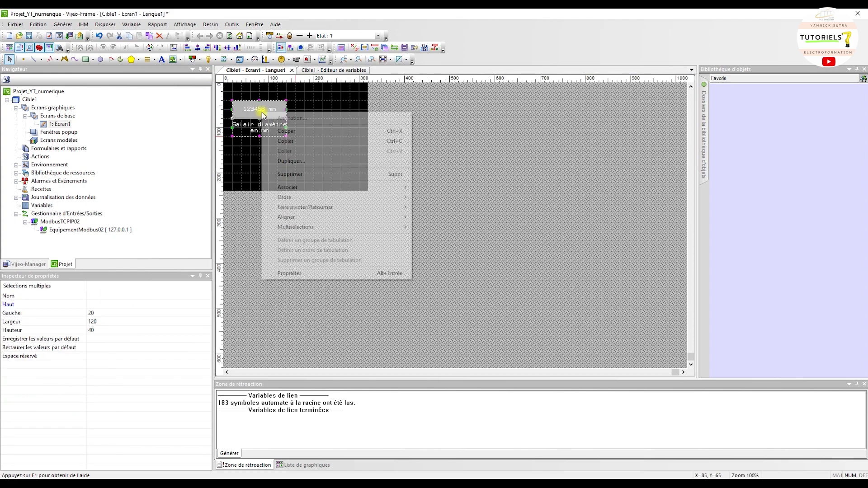
{"action": "right_click", "coordinate": [257, 107]}
{"action": "left_click", "coordinate": [298, 140]}
{"action": "right_click", "coordinate": [307, 118]}
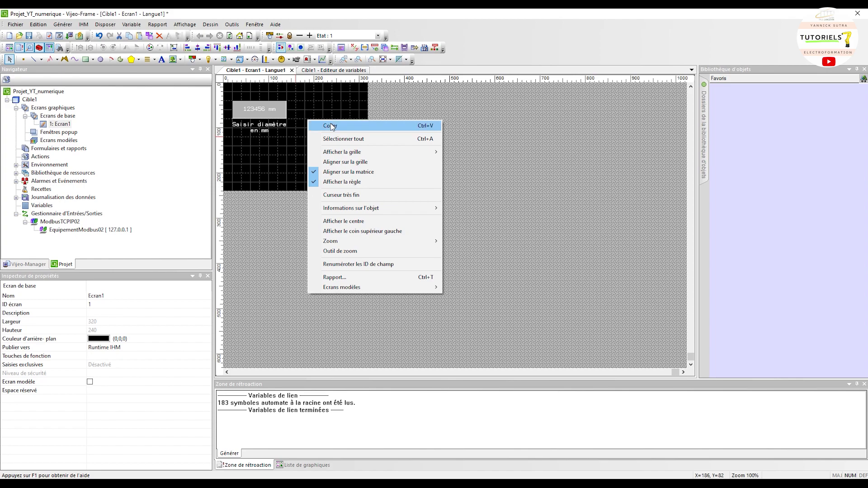
{"action": "left_click", "coordinate": [316, 124]}
{"action": "left_click_drag", "start_coordinate": [260, 119], "coordinate": [322, 117]}
{"action": "left_click", "coordinate": [377, 115]}
- Change the copied label's text to "Saisir longueur en mm"
{"action": "left_click", "coordinate": [316, 125]}
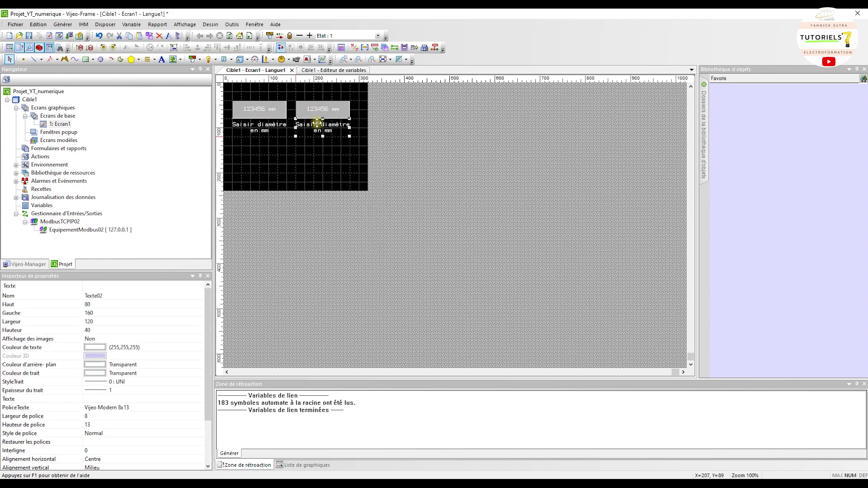
{"action": "double_click", "coordinate": [331, 126]}
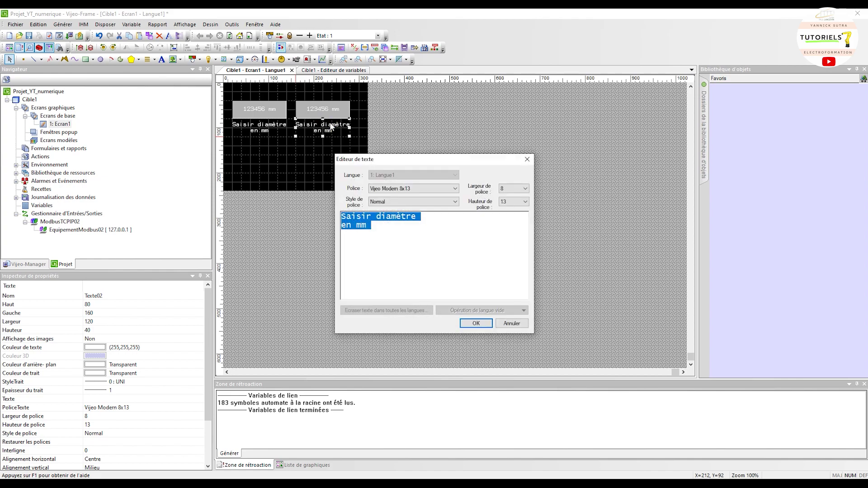
{"action": "double_click", "coordinate": [380, 216]}
{"action": "type", "text": "longueu"}
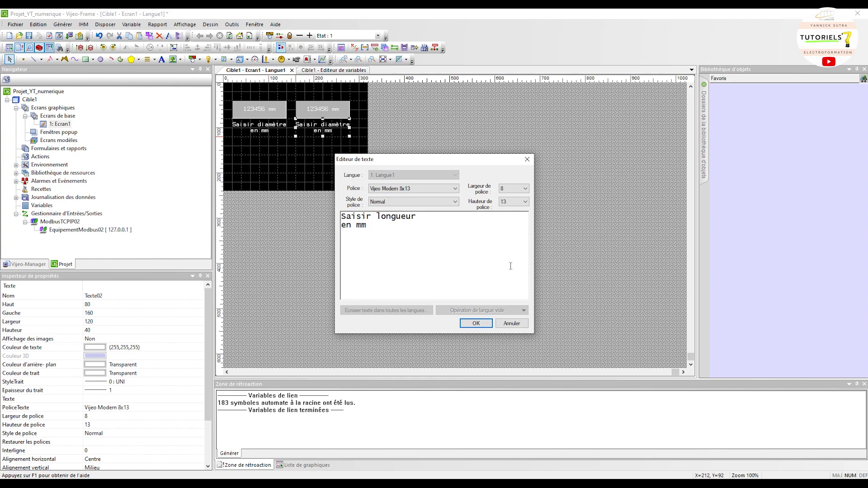
{"action": "left_click", "coordinate": [476, 323]}
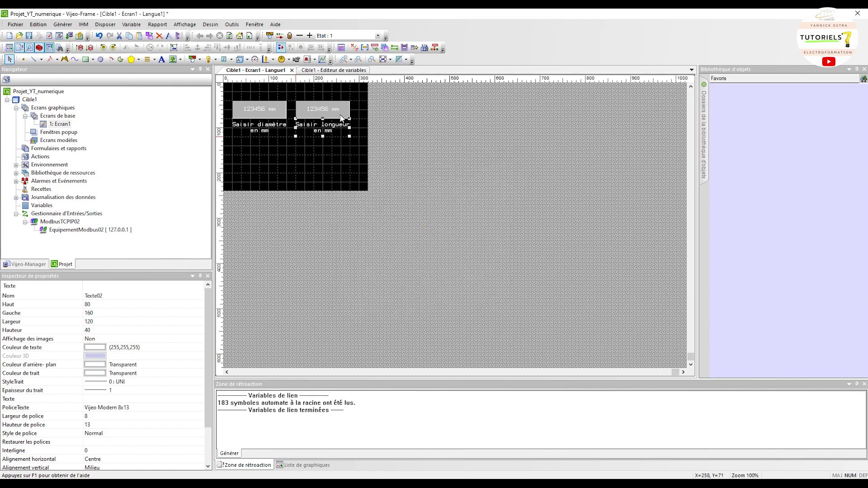
- Link the copied numeric display to Longueur_int and check that its input mode is enabled
{"action": "left_click", "coordinate": [335, 109]}
{"action": "double_click", "coordinate": [334, 109]}
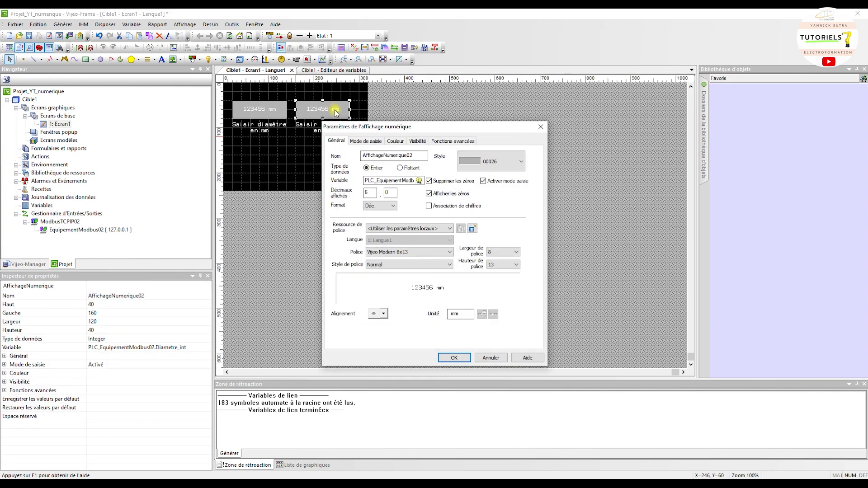
{"action": "left_click", "coordinate": [418, 180]}
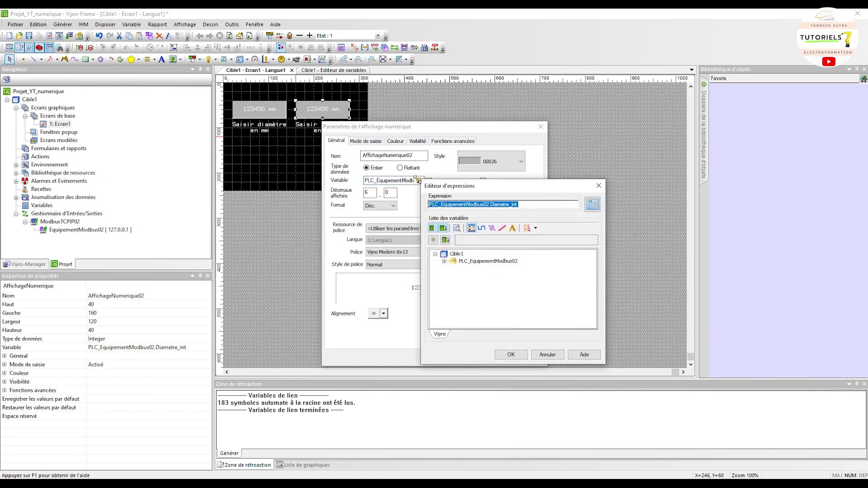
{"action": "left_click", "coordinate": [444, 261]}
{"action": "double_click", "coordinate": [483, 290]}
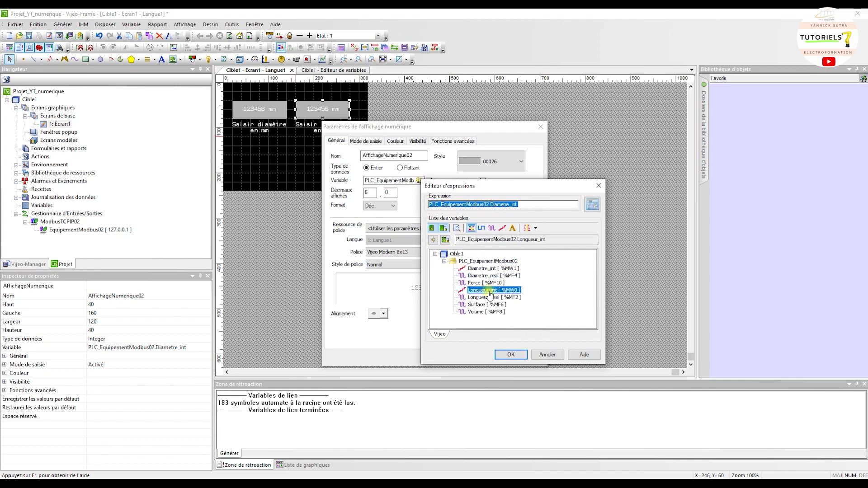
{"action": "left_click", "coordinate": [516, 357]}
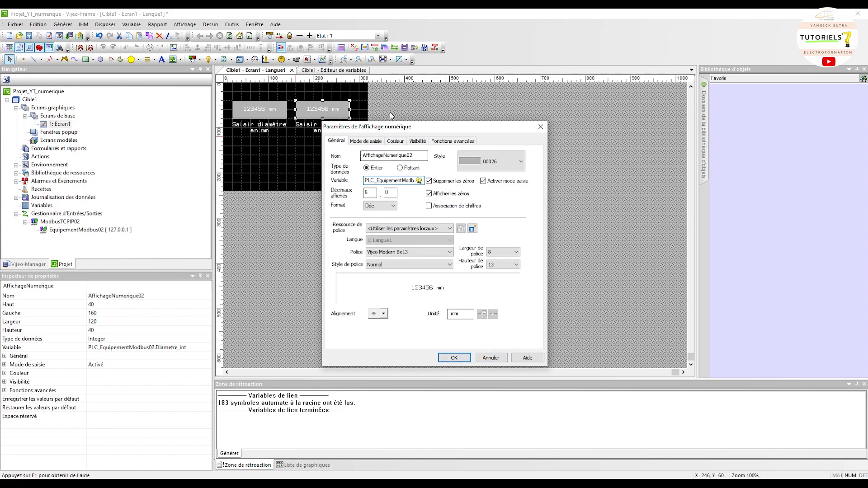
{"action": "left_click", "coordinate": [366, 140]}
{"action": "left_click", "coordinate": [454, 358]}
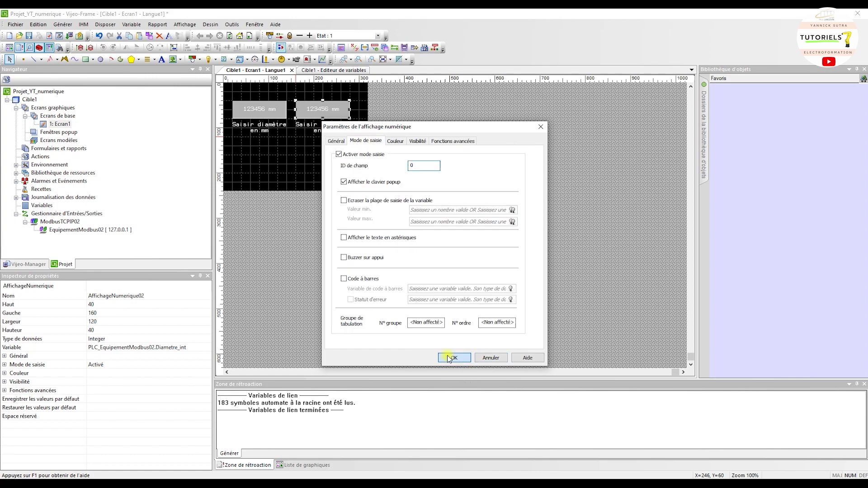
{"action": "left_click", "coordinate": [365, 194]}
{"action": "left_click", "coordinate": [350, 175]}
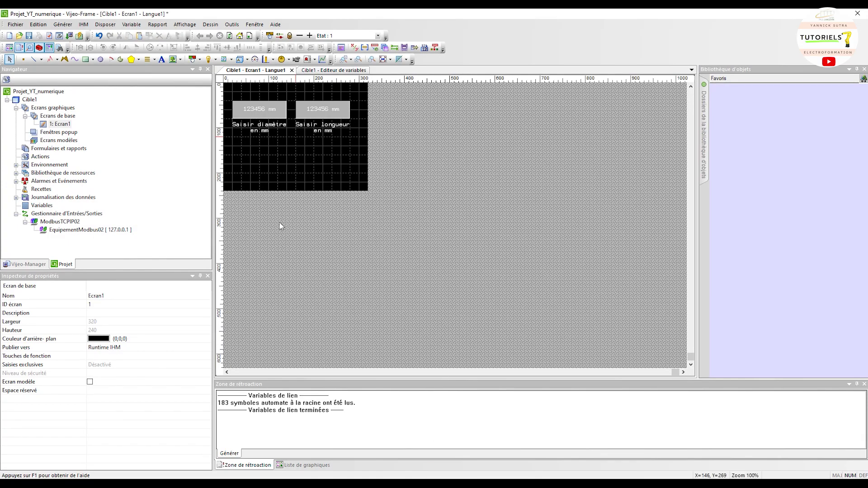
- Add a numeric display below the diameter label, the same size as the diameter display, and link it to the Volume variable
{"action": "left_click", "coordinate": [241, 60]}
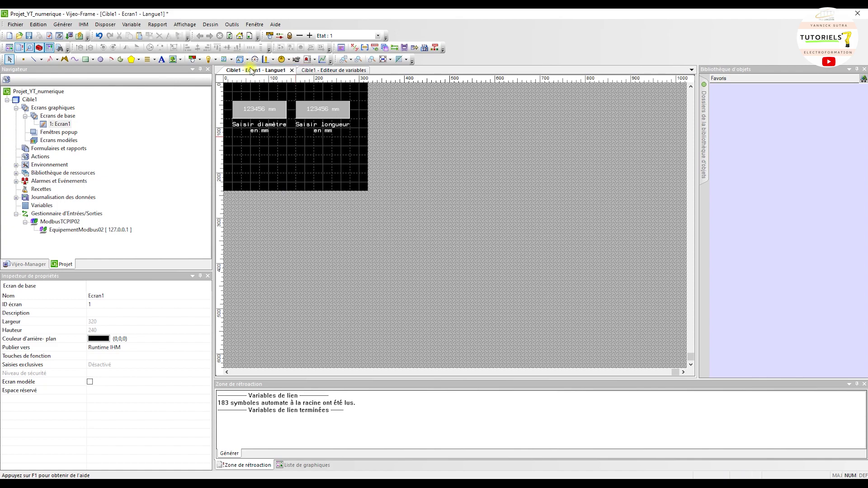
{"action": "left_click", "coordinate": [224, 59]}
{"action": "left_click_drag", "start_coordinate": [232, 146], "coordinate": [286, 163]}
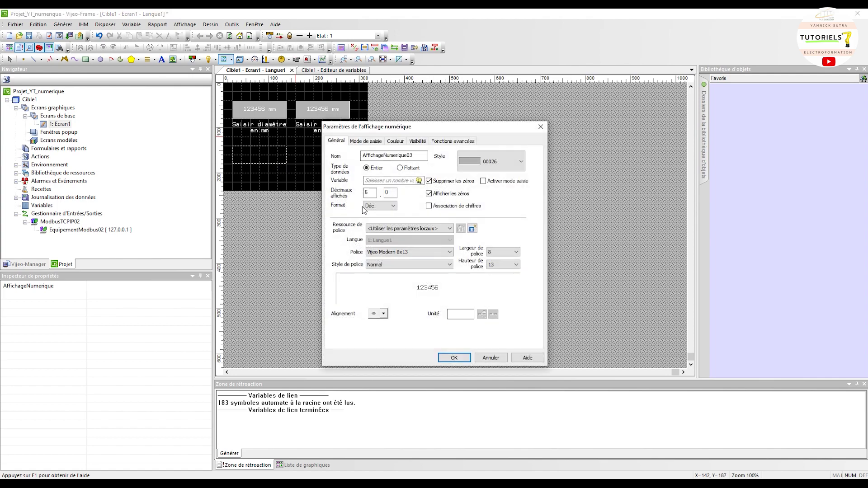
{"action": "left_click", "coordinate": [419, 181]}
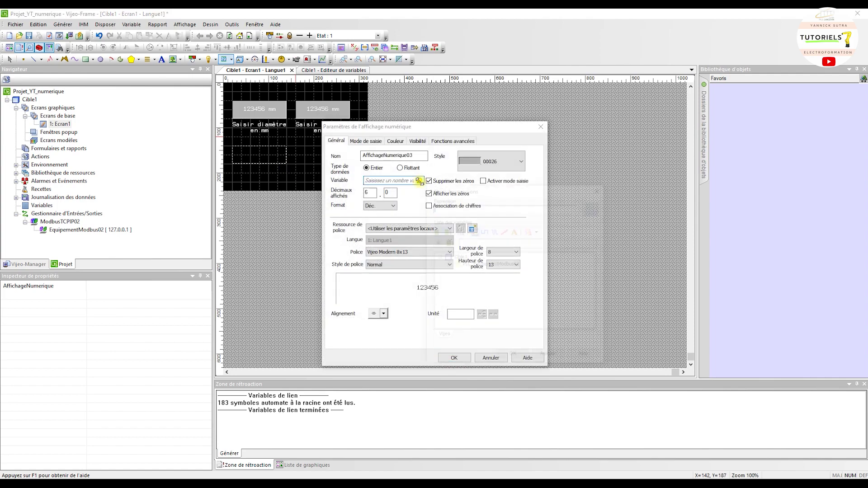
{"action": "left_click", "coordinate": [446, 264]}
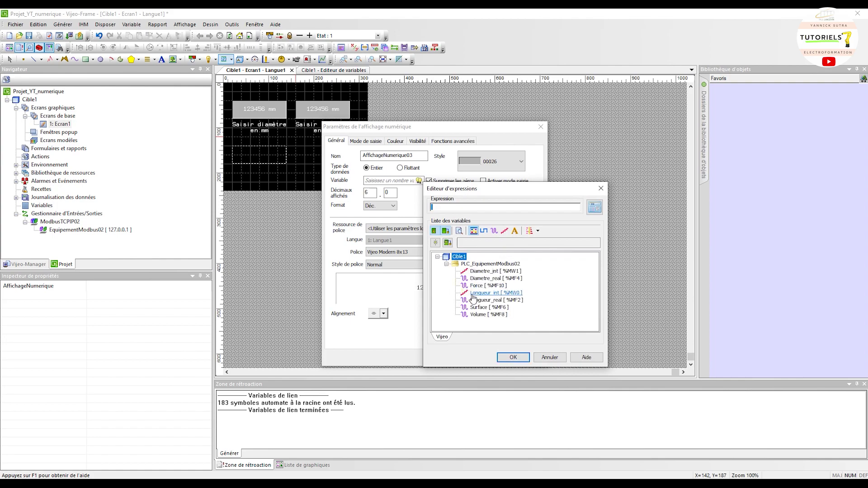
{"action": "double_click", "coordinate": [487, 315]}
{"action": "left_click", "coordinate": [513, 357]}
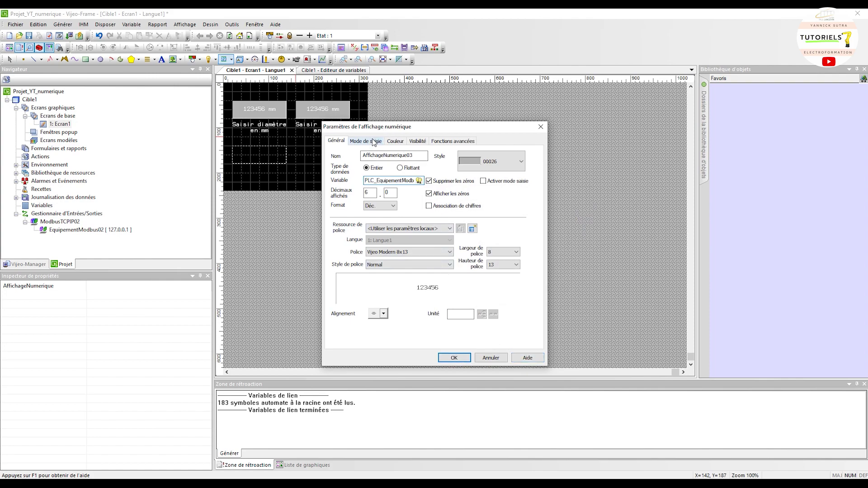
{"action": "left_click", "coordinate": [454, 358]}
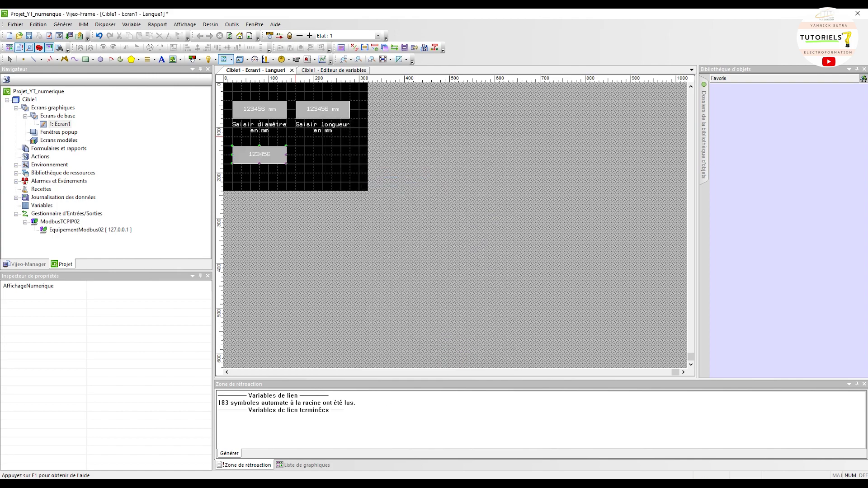
- Add the text label "Volume (en litres)" directly below the volume display
{"action": "key", "text": "alt+Tab"}
{"action": "key", "text": "alt+Tab"}
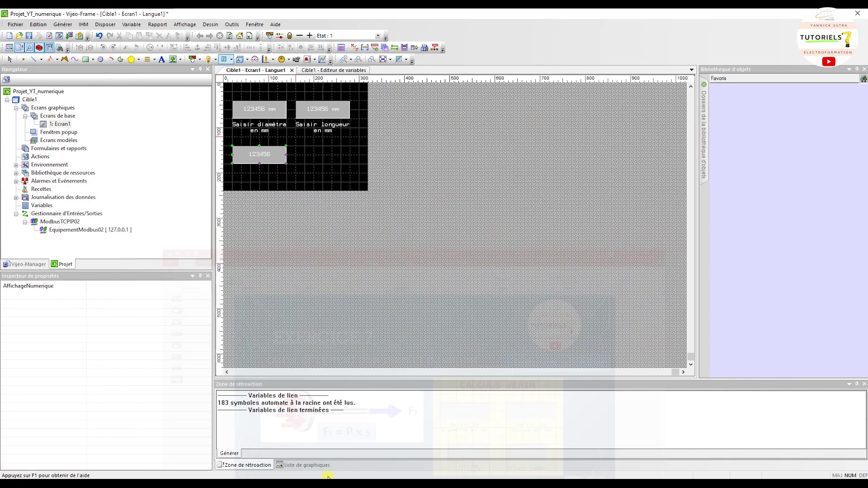
{"action": "left_click", "coordinate": [162, 59]}
{"action": "left_click", "coordinate": [233, 165]}
{"action": "left_click_drag", "start_coordinate": [242, 172], "coordinate": [286, 181]}
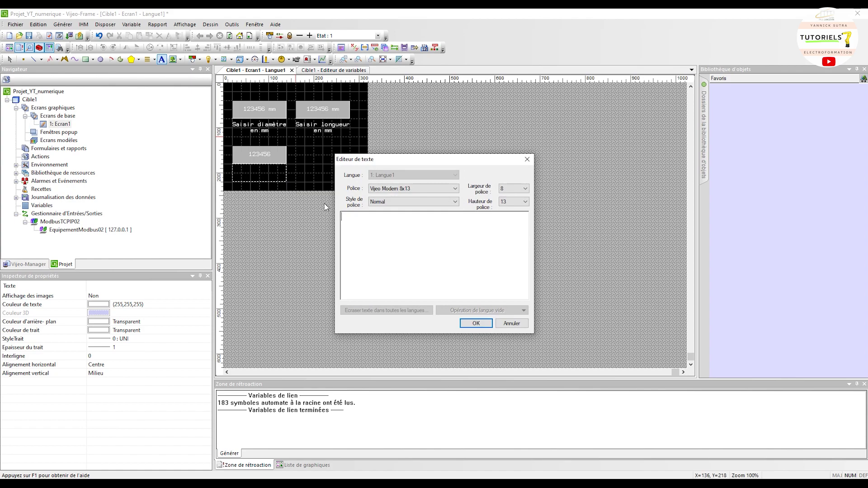
{"action": "type", "text": "Volume (en litres"}
{"action": "left_click", "coordinate": [476, 322]}
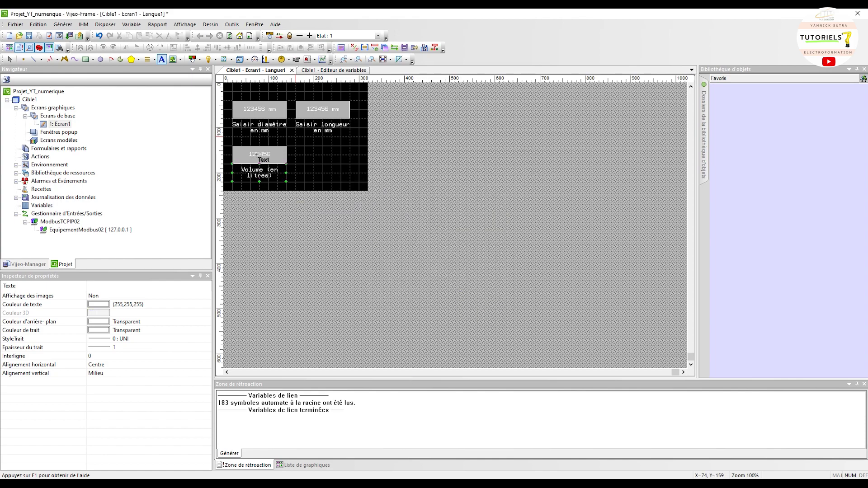
- Set the unit of the volume display to "l"
{"action": "left_click", "coordinate": [258, 155]}
{"action": "double_click", "coordinate": [257, 154]}
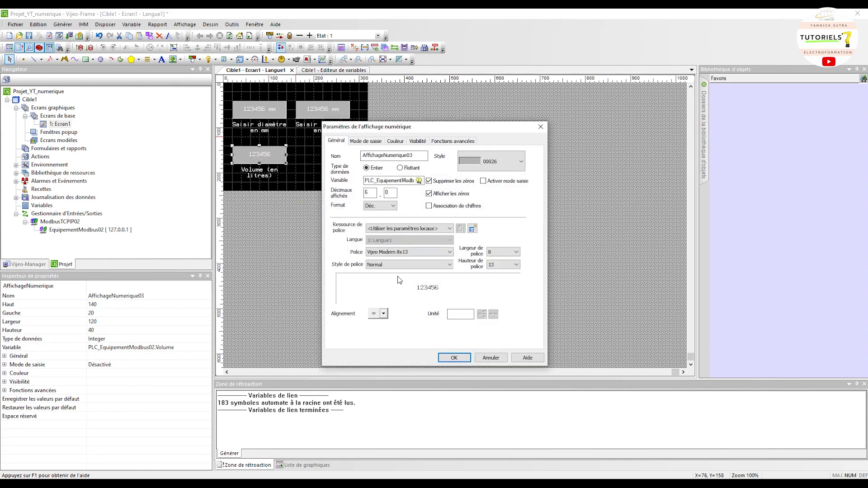
{"action": "left_click", "coordinate": [471, 316]}
{"action": "type", "text": "l"}
{"action": "left_click", "coordinate": [452, 358]}
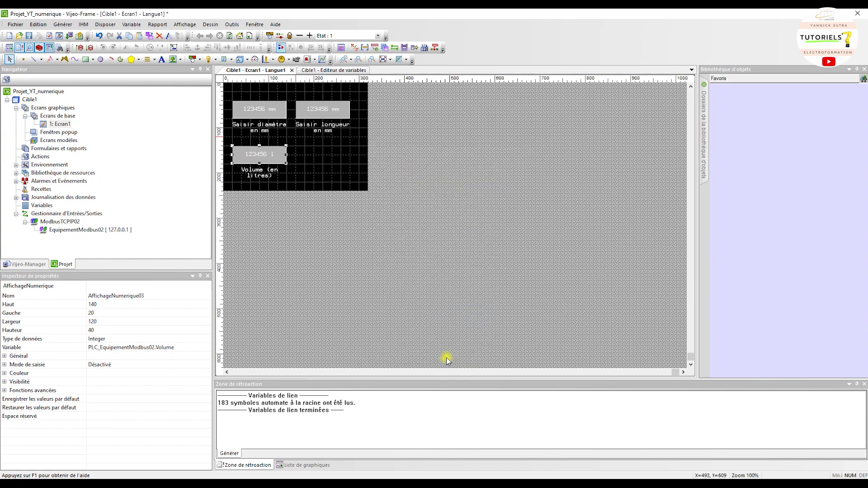
- Copy the volume display and place the copy beside it, at horizontal position 160 and vertical position 140
{"action": "left_click", "coordinate": [319, 178]}
{"action": "left_click", "coordinate": [279, 156]}
{"action": "right_click", "coordinate": [276, 156]}
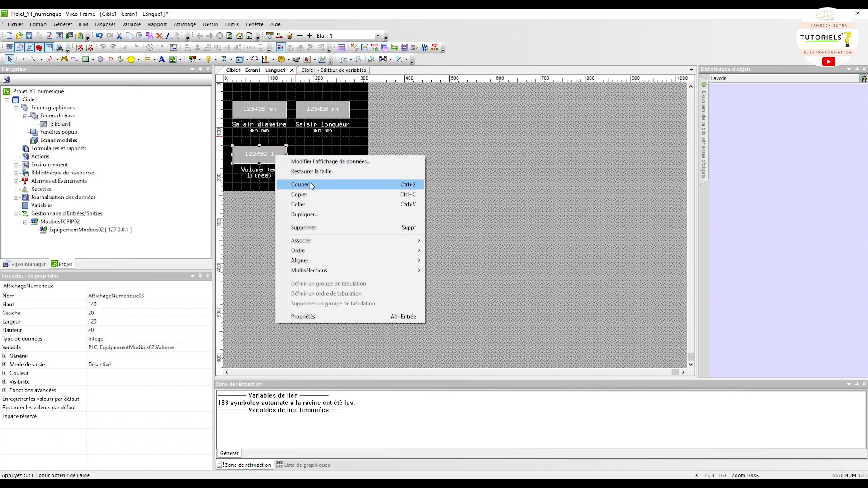
{"action": "left_click", "coordinate": [311, 184]}
{"action": "right_click", "coordinate": [318, 168]}
{"action": "left_click", "coordinate": [339, 174]}
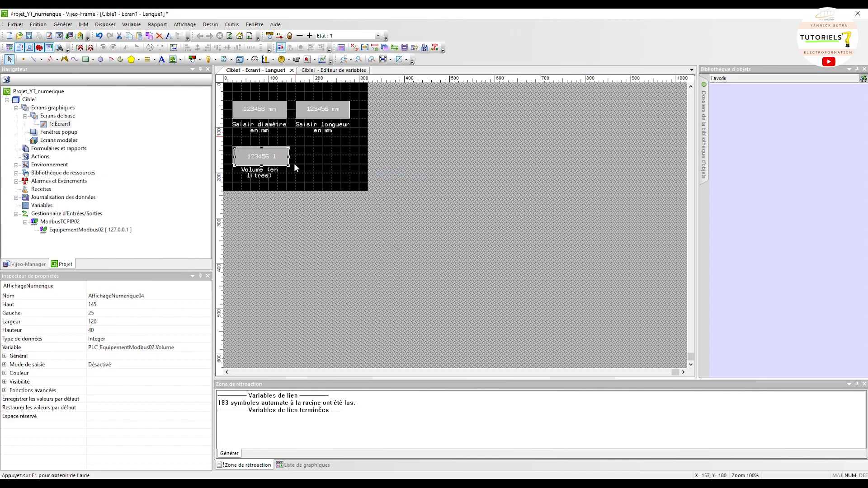
{"action": "left_click_drag", "start_coordinate": [285, 158], "coordinate": [348, 163]}
{"action": "left_click", "coordinate": [358, 167]}
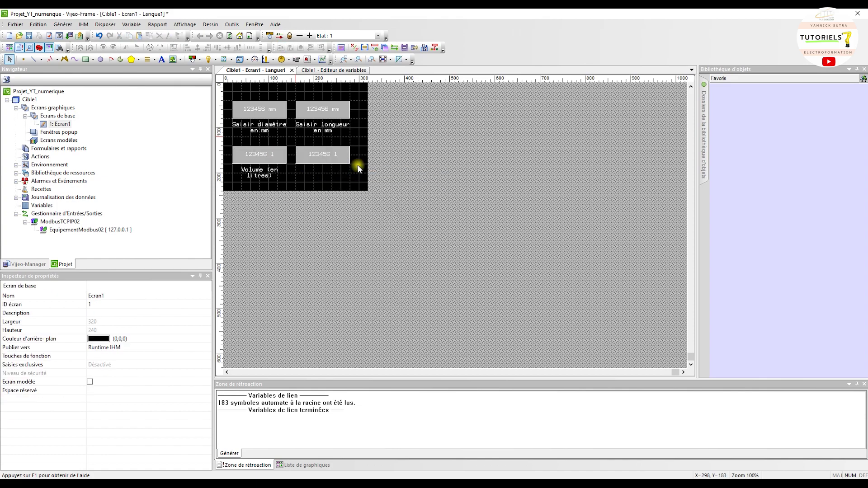
- Copy the volume label and place the copy under the new display, at horizontal position 160 and vertical position 180
{"action": "right_click", "coordinate": [264, 174]}
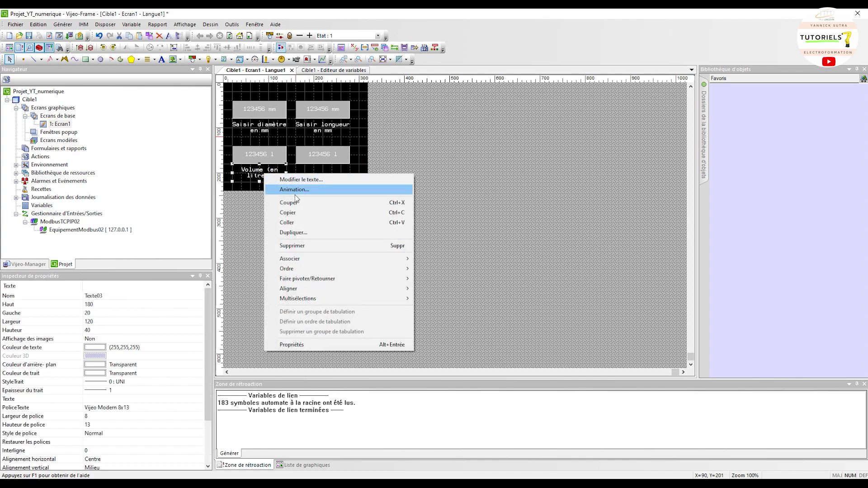
{"action": "left_click", "coordinate": [302, 212]}
{"action": "right_click", "coordinate": [357, 157]}
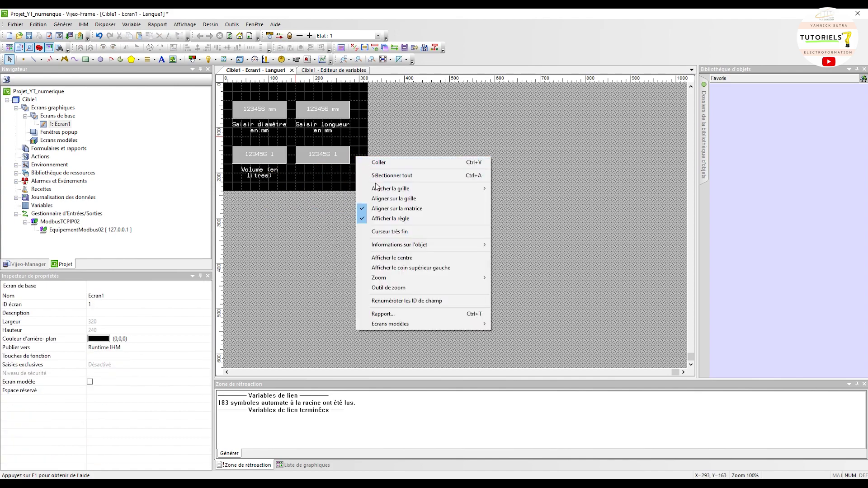
{"action": "left_click", "coordinate": [378, 163]}
{"action": "left_click_drag", "start_coordinate": [277, 180], "coordinate": [337, 177]}
- Consult the exercise slide in PowerPoint and change the copied label's text to "Effort (dAN)" in Vijeo-Designer
{"action": "key", "text": "alt+Tab"}
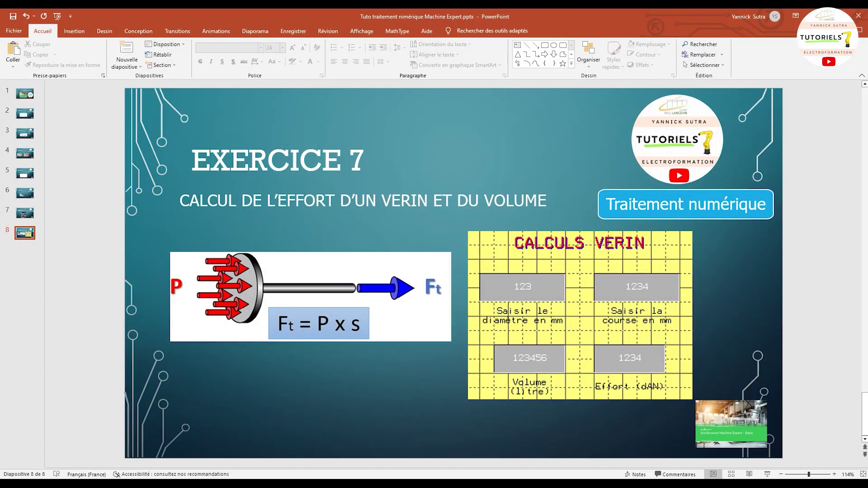
{"action": "key", "text": "alt+Tab"}
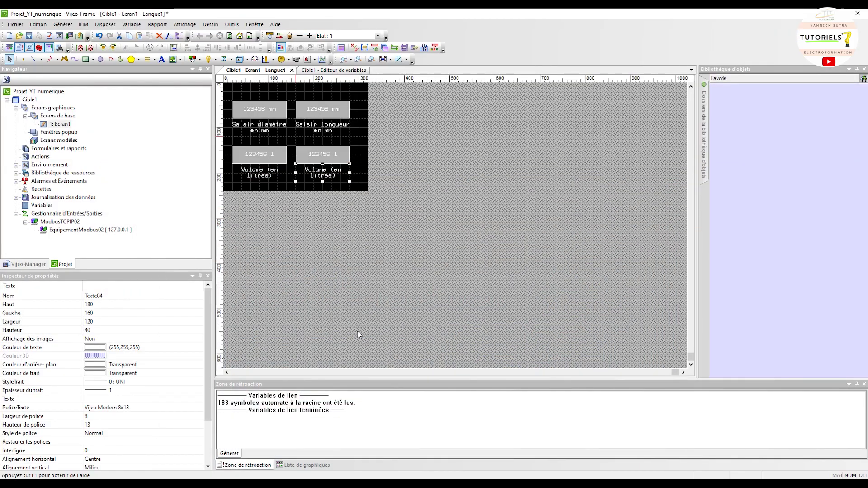
{"action": "double_click", "coordinate": [332, 174]}
{"action": "type", "text": "Affo"}
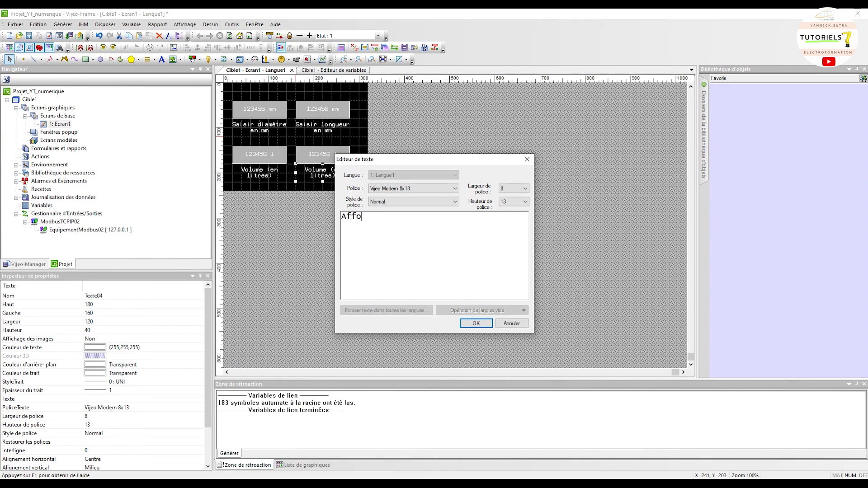
{"action": "type", "text": "f"}
{"action": "key", "text": "BackSpace"}
{"action": "key", "text": "BackSpace"}
{"action": "type", "text": "A"}
{"action": "left_click", "coordinate": [476, 324]}
- Set the unit of the display above the effort label to "dAN"
{"action": "left_click", "coordinate": [321, 148]}
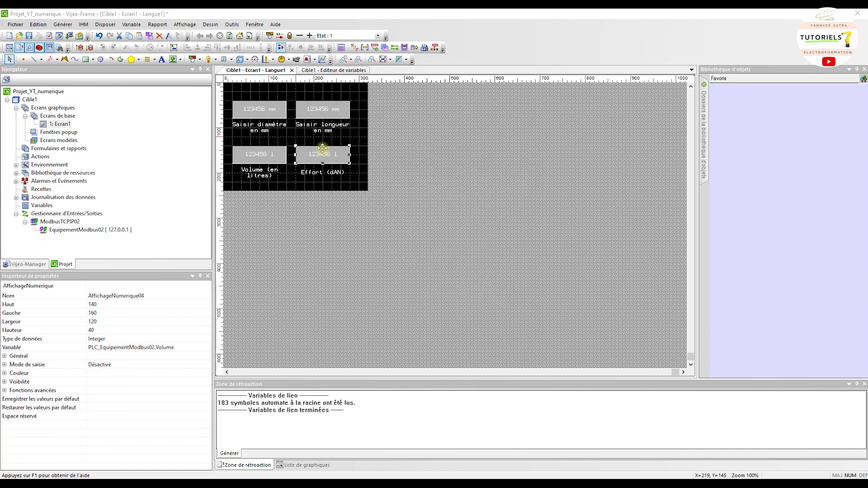
{"action": "double_click", "coordinate": [325, 153]}
{"action": "key", "text": "BackSpace"}
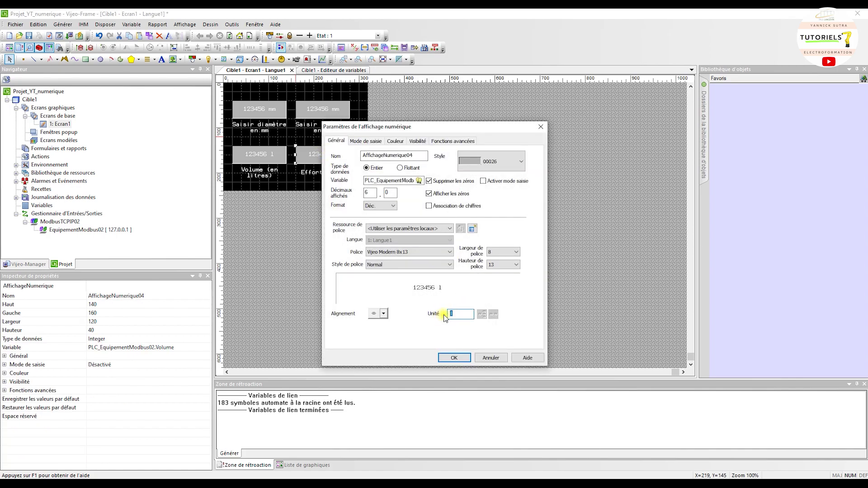
{"action": "type", "text": "dAN"}
{"action": "left_click", "coordinate": [453, 358]}
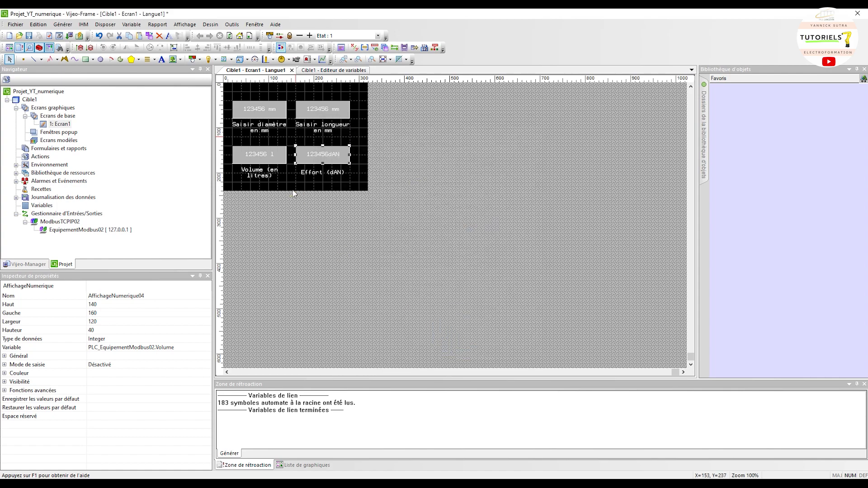
- Link the effort display to the Force variable of the Modbus equipment
{"action": "double_click", "coordinate": [326, 156]}
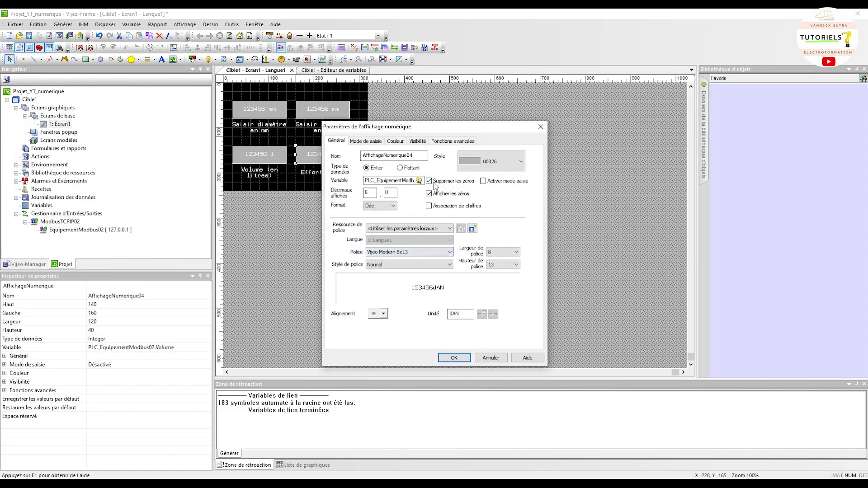
{"action": "left_click", "coordinate": [419, 181]}
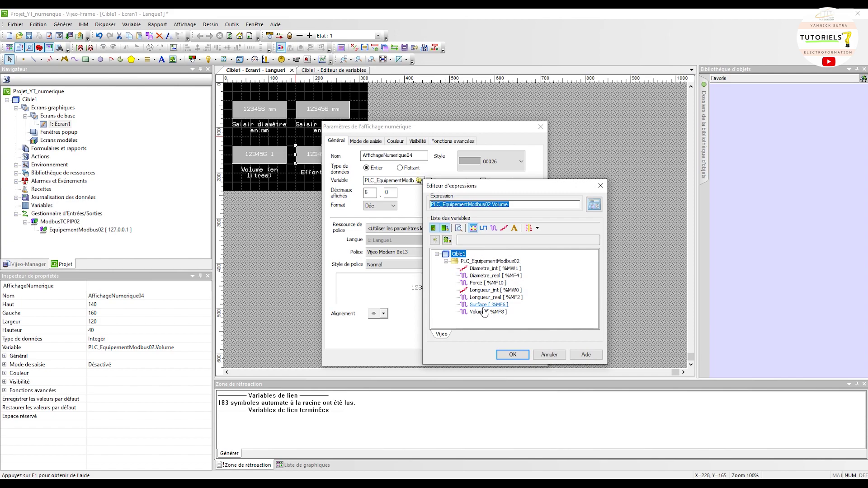
{"action": "left_click", "coordinate": [483, 283]}
{"action": "left_click", "coordinate": [515, 354]}
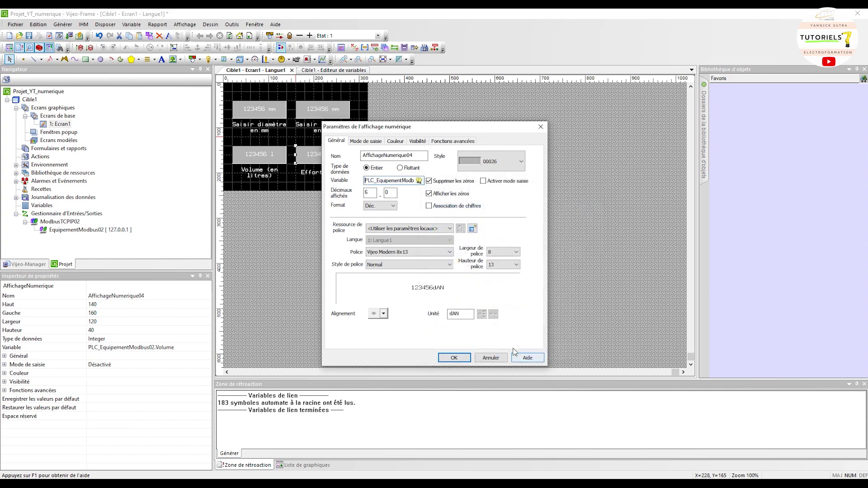
{"action": "left_click", "coordinate": [453, 357]}
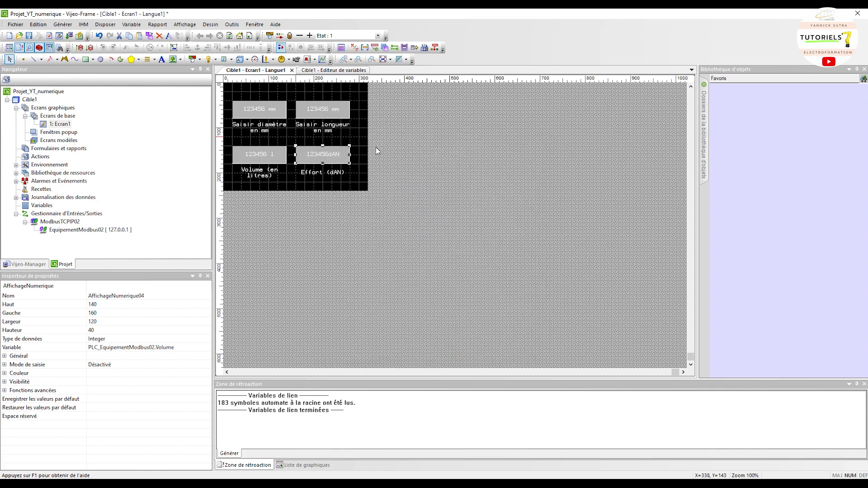
- Try a light yellow (255,255,128) background on Ecran1, and restore the black background
{"action": "left_click", "coordinate": [359, 146]}
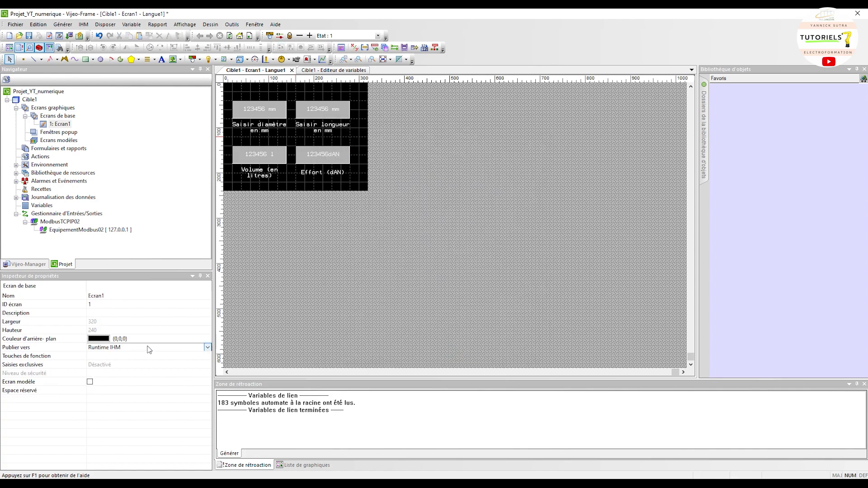
{"action": "left_click", "coordinate": [99, 341]}
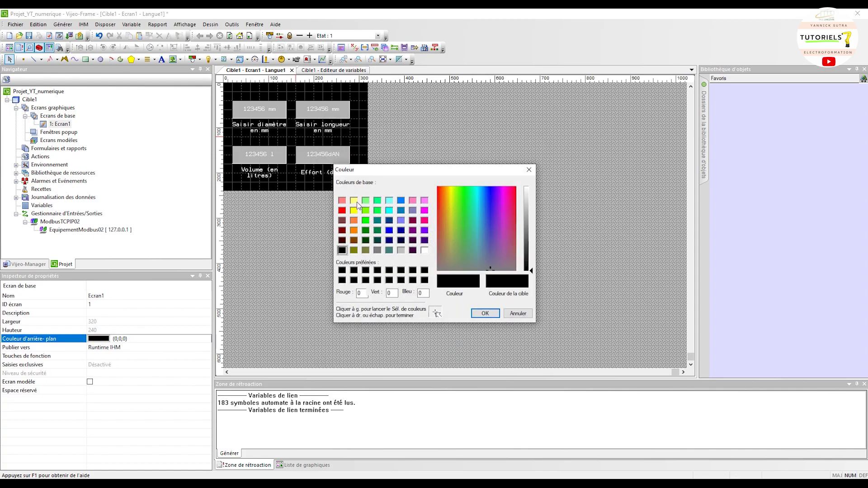
{"action": "left_click", "coordinate": [355, 201]}
{"action": "left_click", "coordinate": [475, 315]}
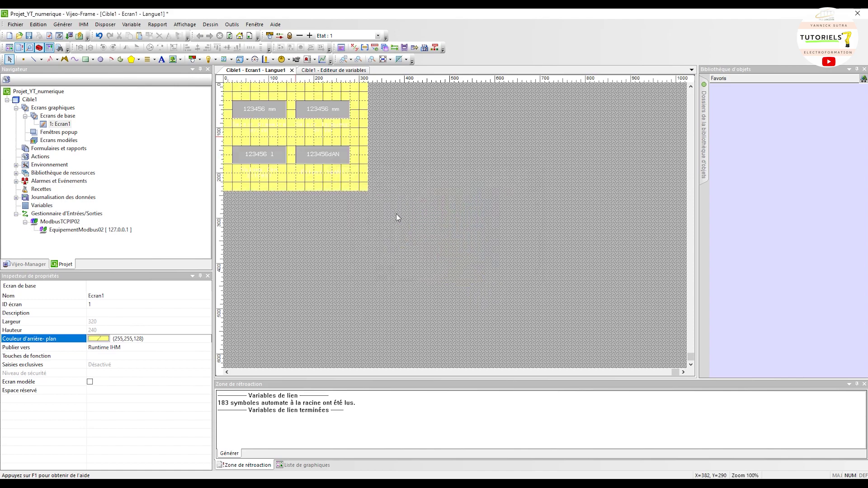
{"action": "left_click", "coordinate": [100, 340]}
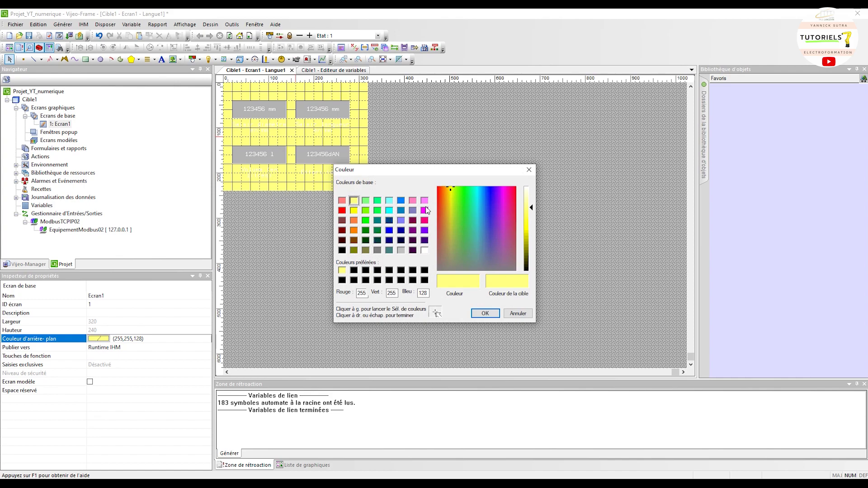
{"action": "left_click", "coordinate": [342, 250]}
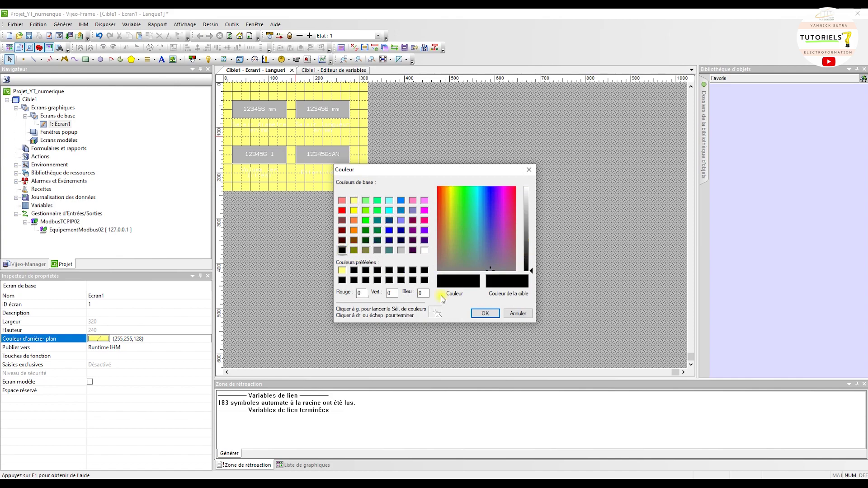
{"action": "left_click", "coordinate": [484, 313]}
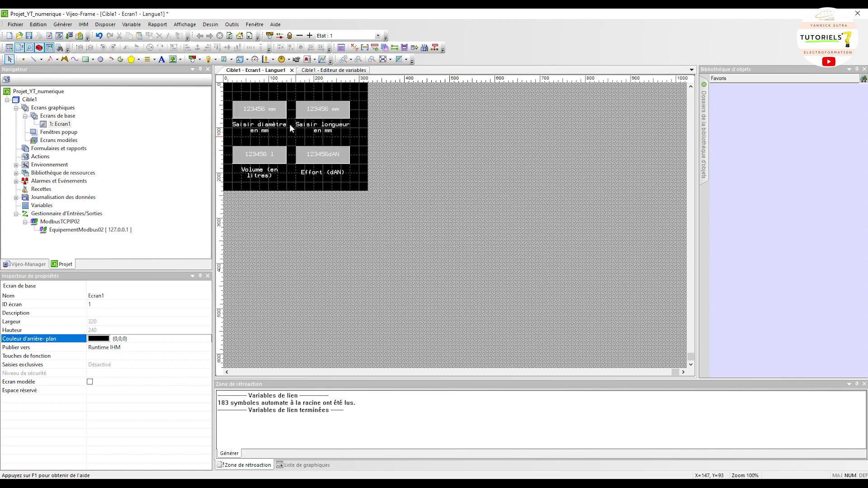
- Review the general settings of the length display
{"action": "double_click", "coordinate": [318, 110]}
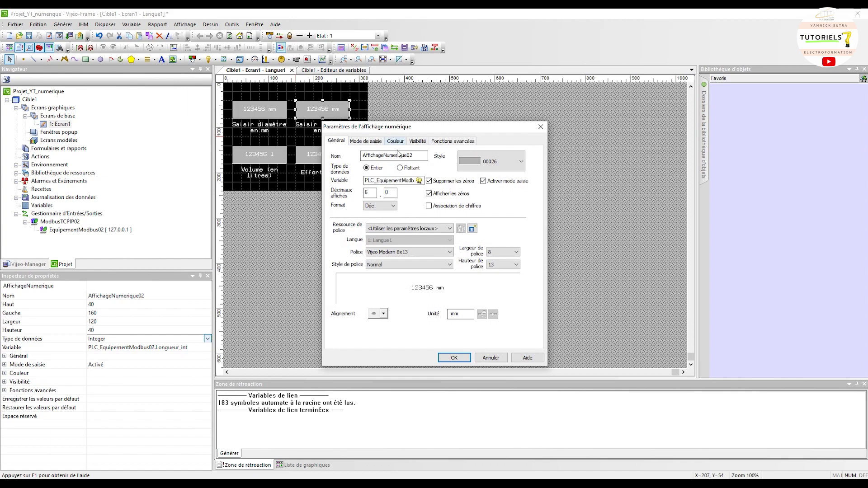
{"action": "left_click", "coordinate": [454, 357]}
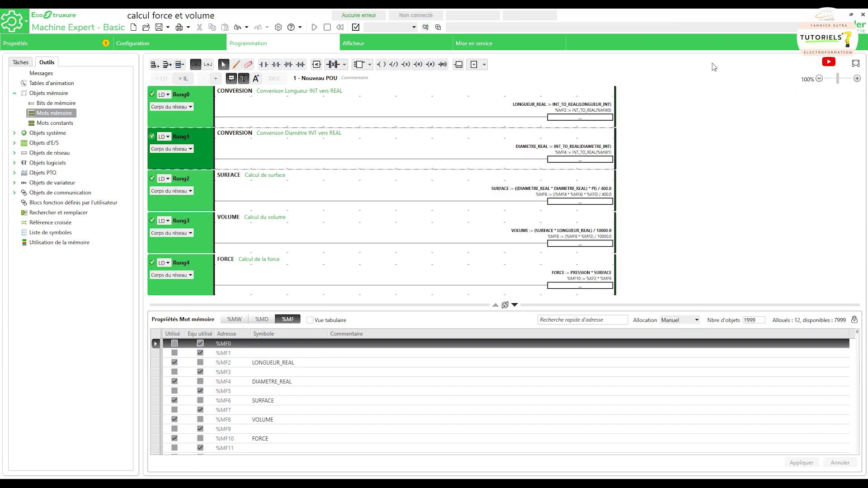
- Launch the PLC simulator in Machine Expert - Basic and start the HMI screen simulation in Vijeo-Designer
{"action": "left_click", "coordinate": [471, 43]}
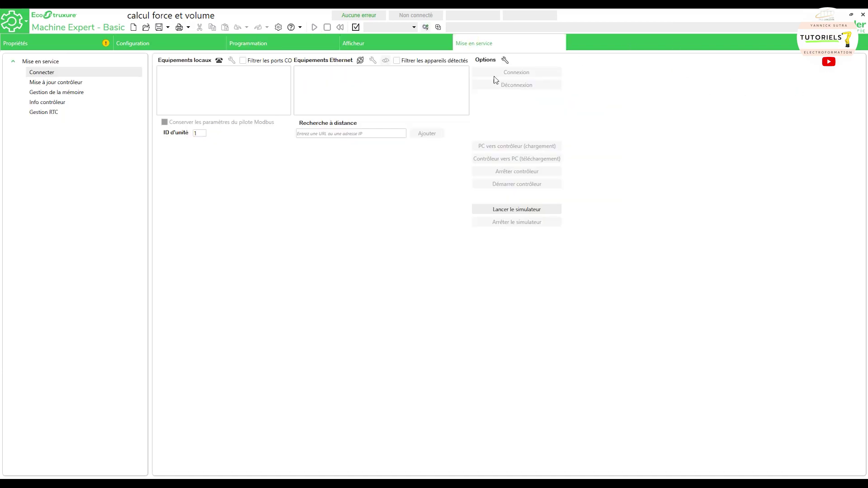
{"action": "left_click", "coordinate": [525, 211]}
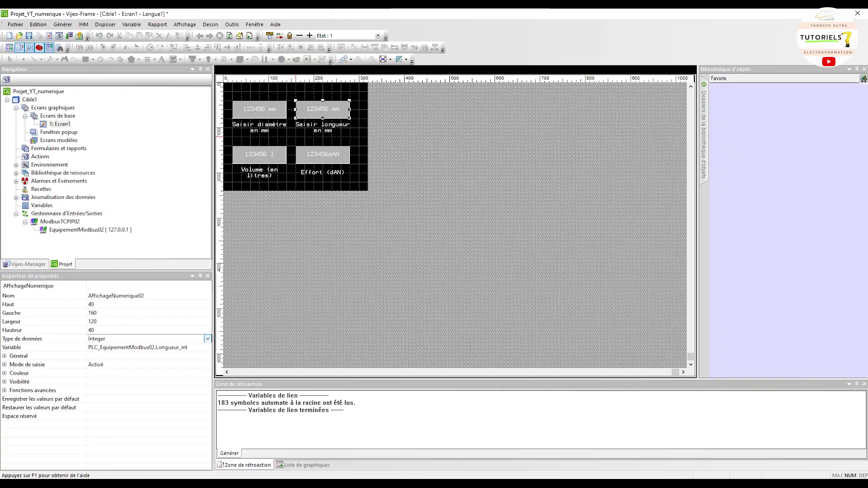
{"action": "left_click", "coordinate": [91, 48]}
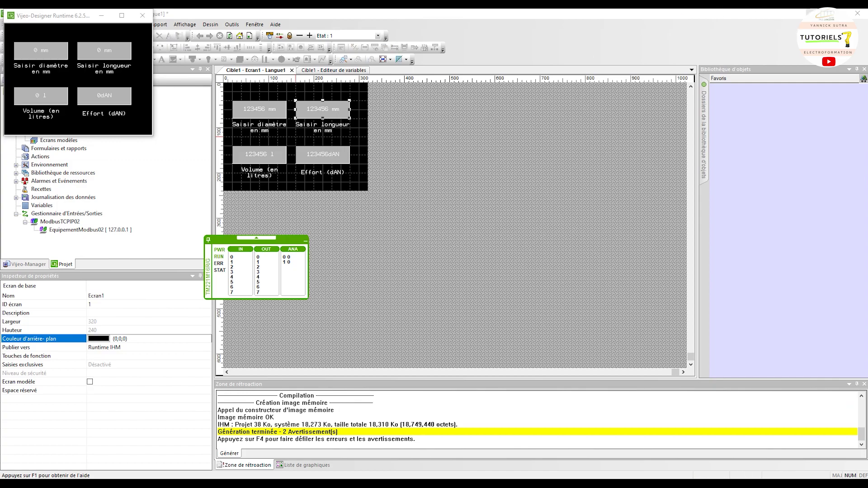
- Start the simulated controller in Machine Expert - Basic, show its ladder program, and return to the HMI simulation in Vijeo-Designer
{"action": "key", "text": "alt+Tab"}
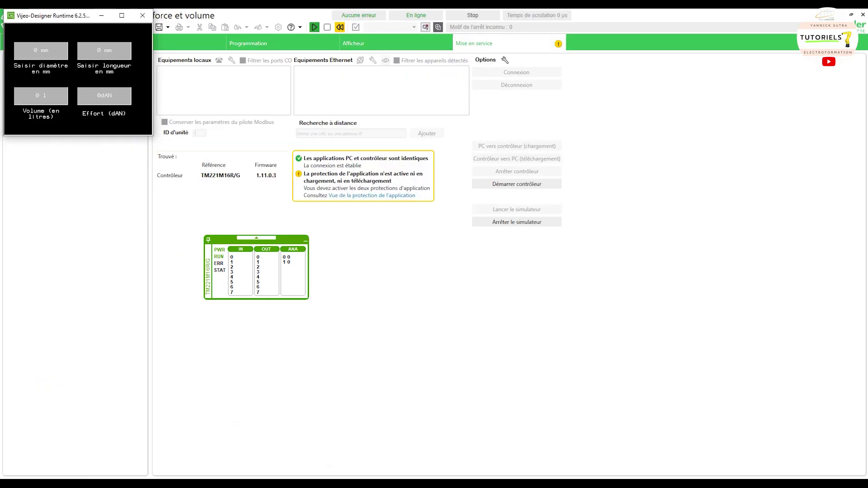
{"action": "left_click", "coordinate": [314, 27]}
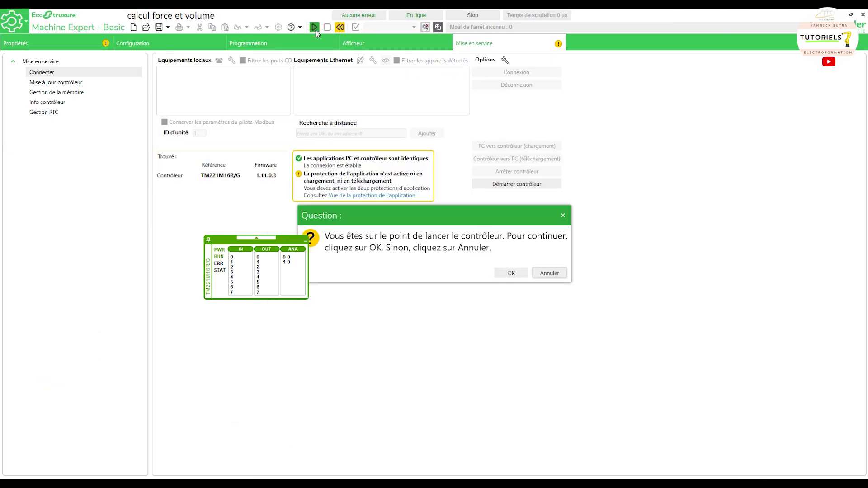
{"action": "left_click", "coordinate": [511, 273]}
{"action": "left_click", "coordinate": [264, 49]}
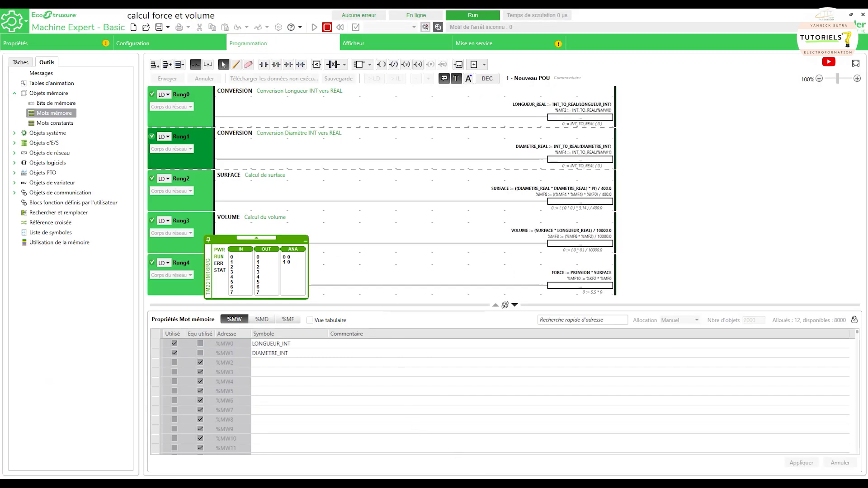
{"action": "key", "text": "alt+Tab"}
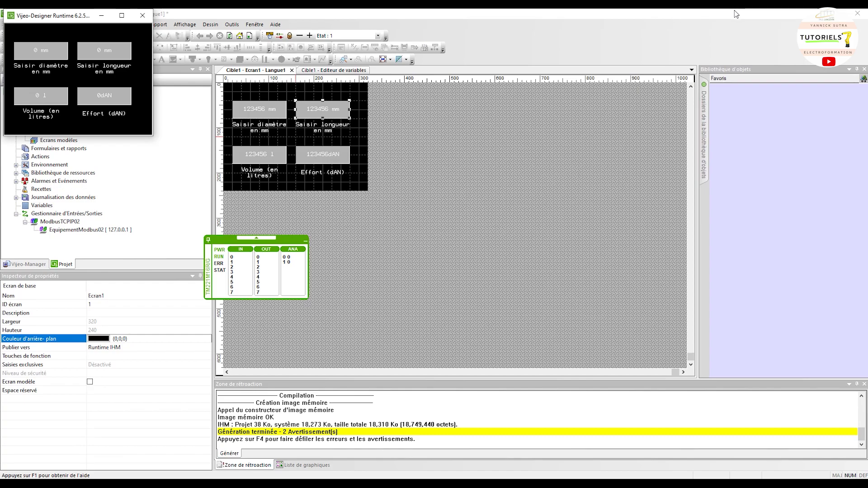
- Switch to Machine Expert - Basic, place the HMI simulation beside the ladder program, and enter a diameter of 25 mm in it
{"action": "key", "text": "alt+Tab"}
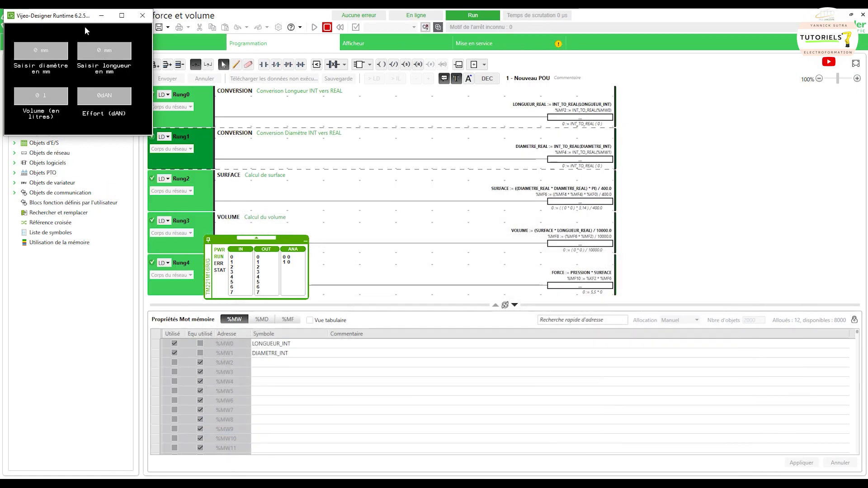
{"action": "left_click_drag", "start_coordinate": [85, 26], "coordinate": [720, 137]}
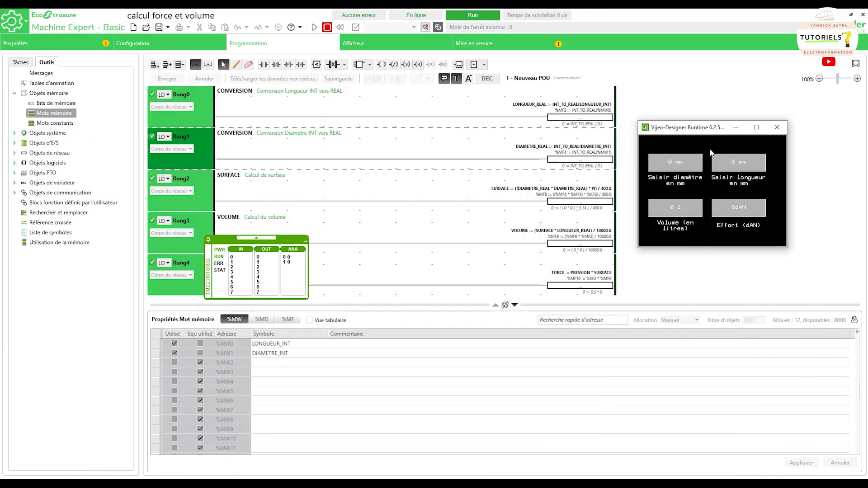
{"action": "left_click", "coordinate": [685, 164]}
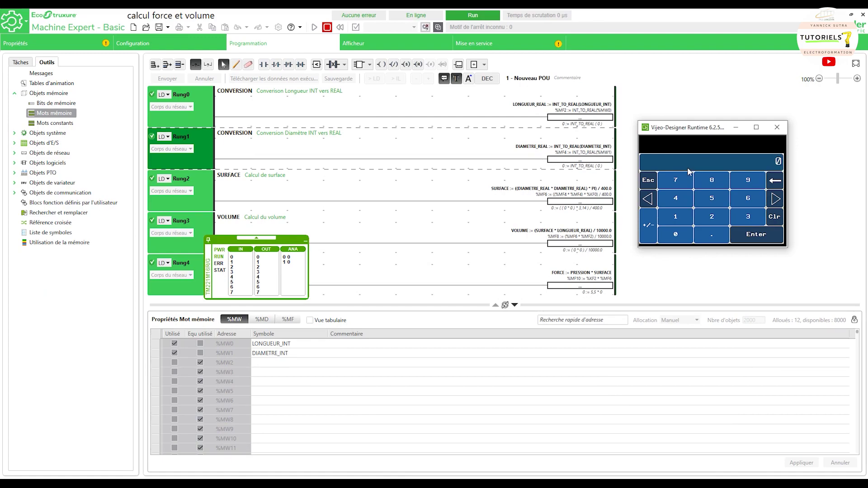
{"action": "type", "text": "25"}
{"action": "key", "text": "Return"}
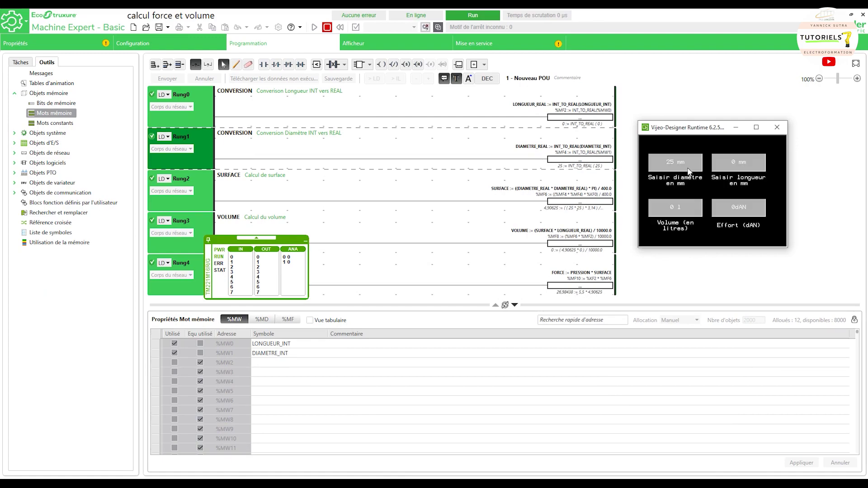
- Enter a length of 100 mm in the HMI simulation
{"action": "left_click", "coordinate": [737, 166]}
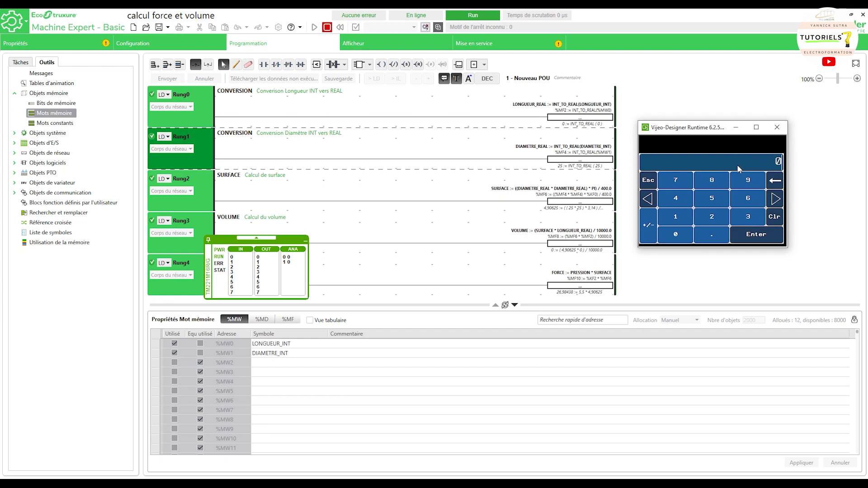
{"action": "type", "text": "100"}
{"action": "key", "text": "Return"}
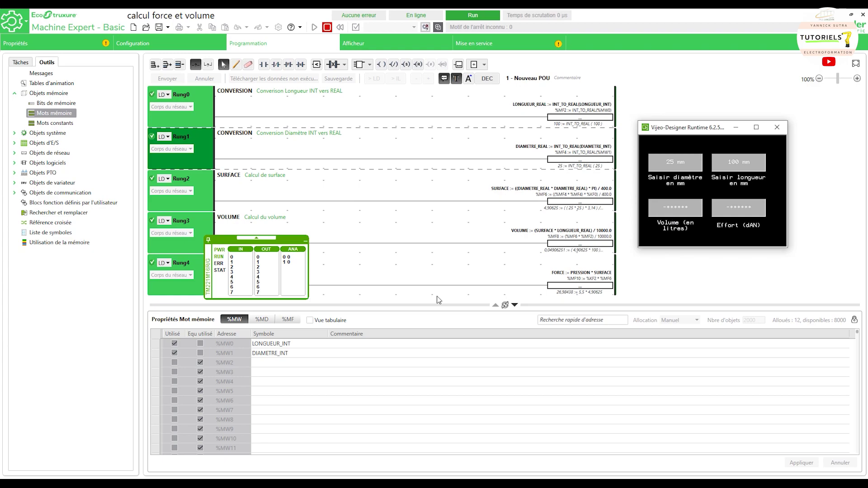
- Switch to Vijeo-Designer, show the properties of the ModbusTCPIP02 driver, and close the running HMI simulation
{"action": "key", "text": "alt+Tab"}
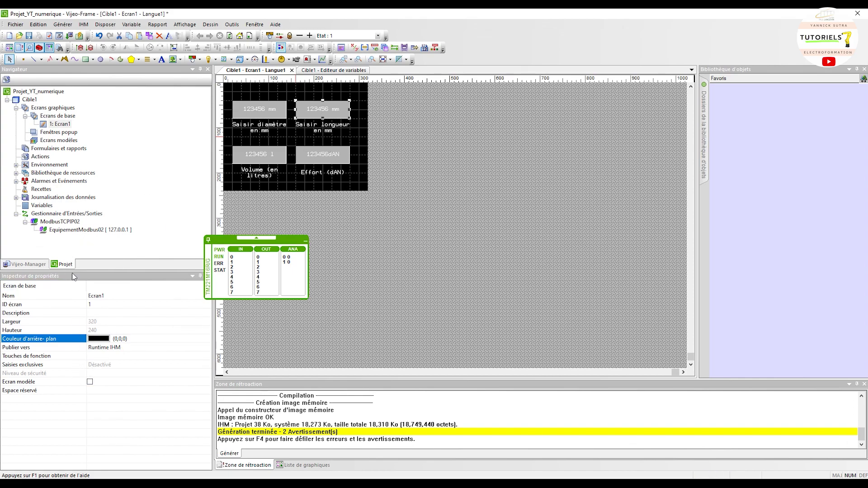
{"action": "left_click_drag", "start_coordinate": [277, 239], "coordinate": [343, 229]}
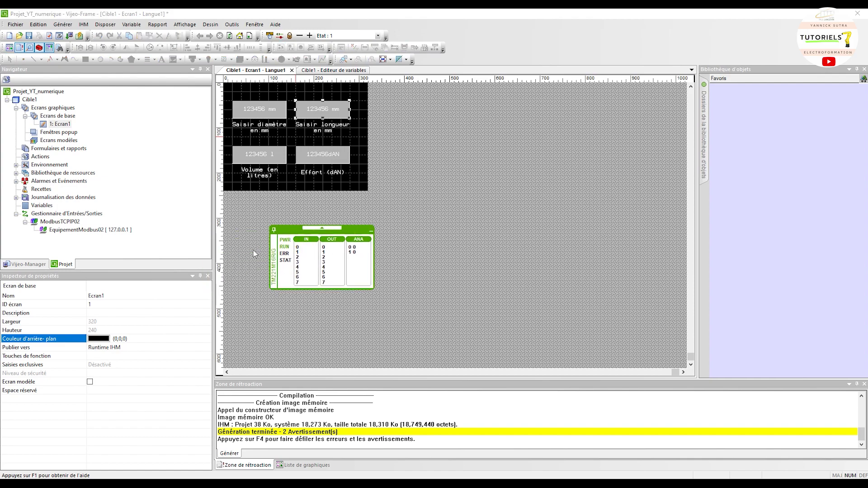
{"action": "left_click", "coordinate": [72, 230]}
{"action": "left_click", "coordinate": [72, 231]}
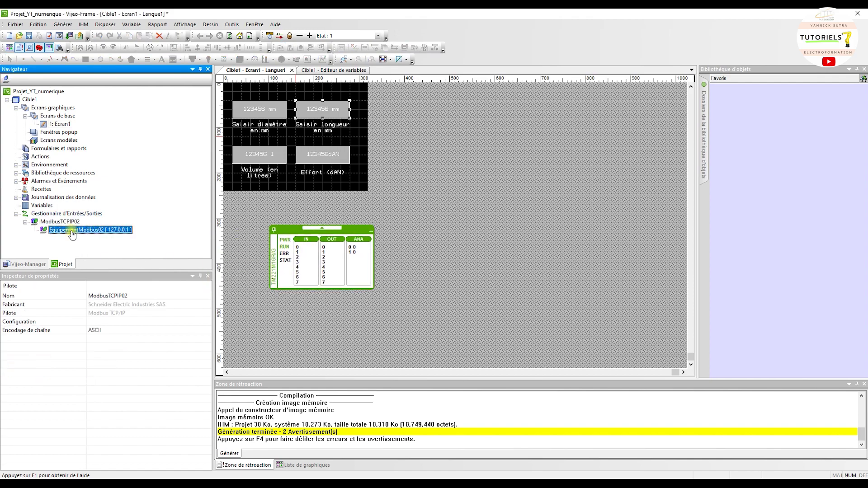
{"action": "left_click", "coordinate": [68, 223]}
{"action": "right_click", "coordinate": [68, 224]}
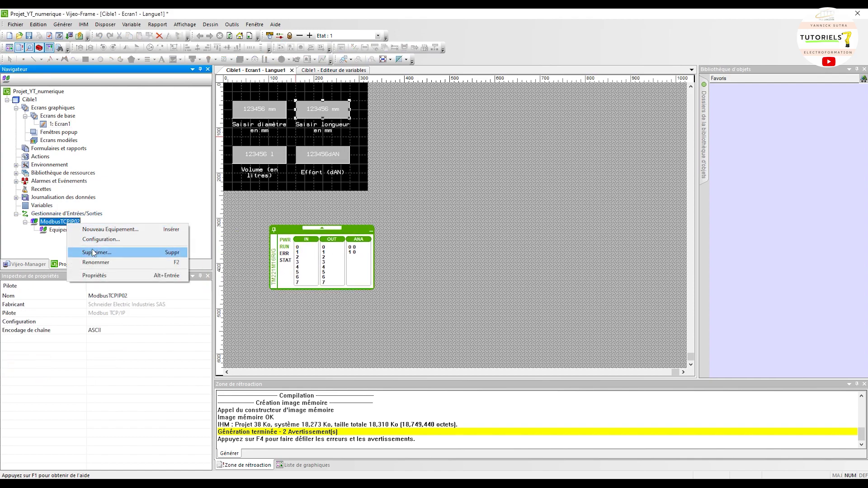
{"action": "left_click", "coordinate": [109, 276]}
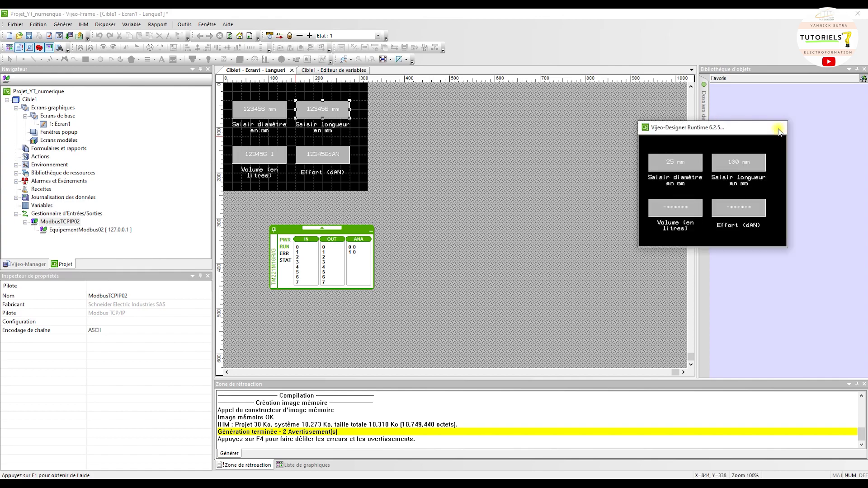
{"action": "left_click", "coordinate": [777, 127]}
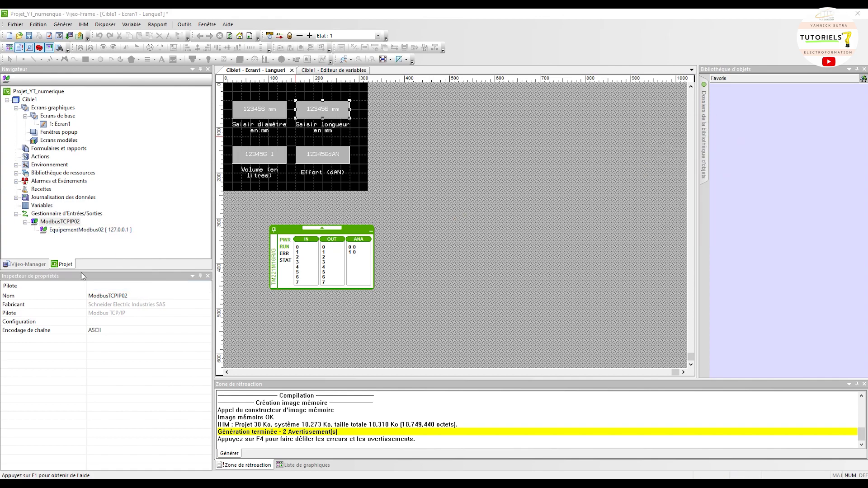
- In the EquipementModbus02 configuration, set the double-word order to low word first and keep the ASCII display order at low byte first
{"action": "right_click", "coordinate": [79, 230]}
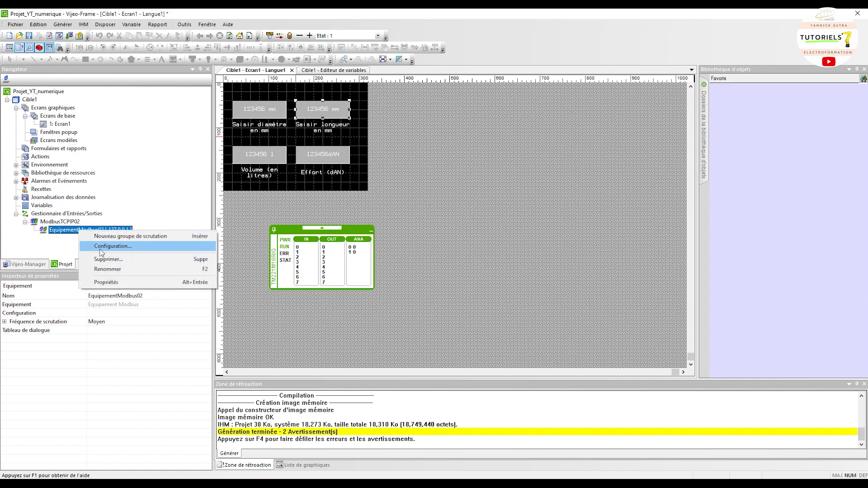
{"action": "left_click", "coordinate": [113, 246]}
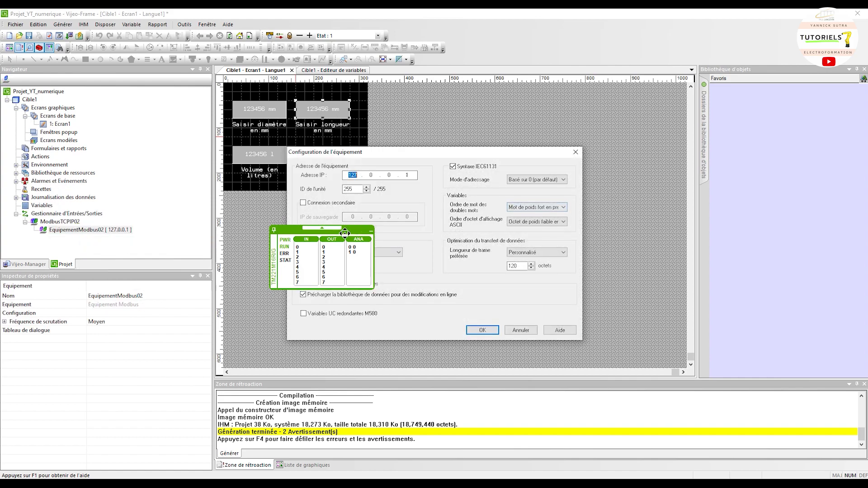
{"action": "left_click_drag", "start_coordinate": [349, 231], "coordinate": [292, 208]}
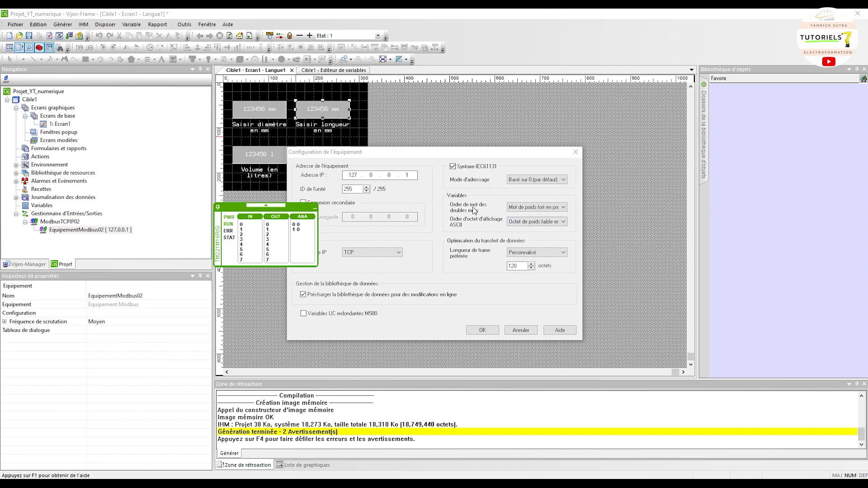
{"action": "left_click", "coordinate": [519, 209]}
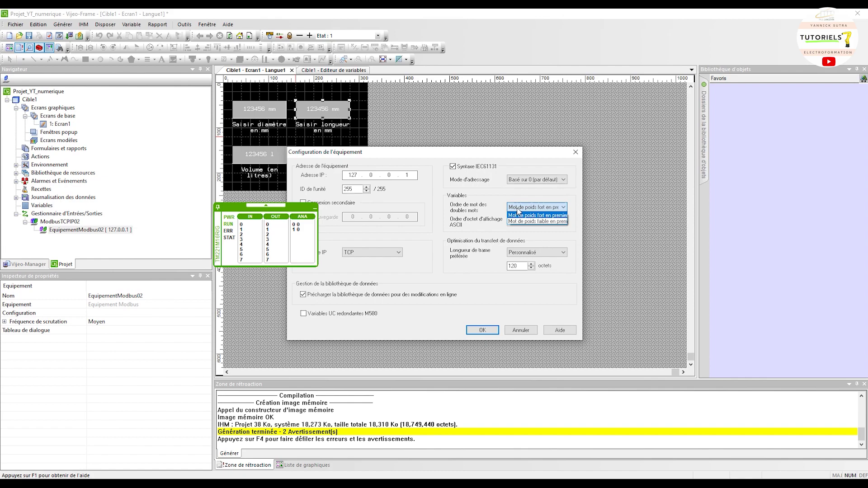
{"action": "left_click", "coordinate": [523, 221]}
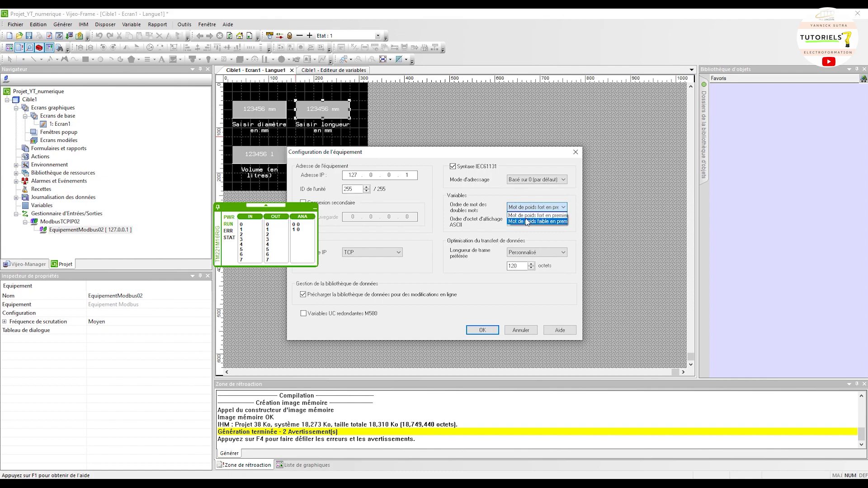
{"action": "left_click", "coordinate": [527, 222]}
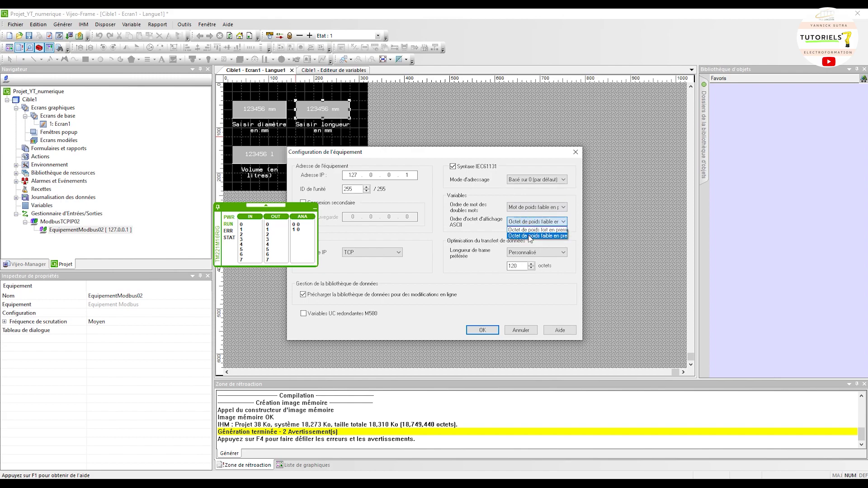
{"action": "left_click", "coordinate": [530, 236]}
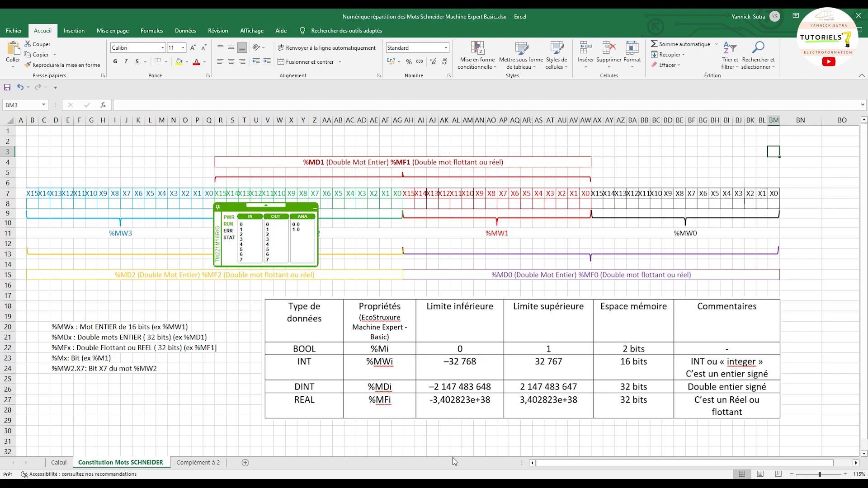
- Return from the Excel word-layout sheet to Vijeo-Designer and apply the EquipementModbus02 configuration with low word first
{"action": "key", "text": "alt+Tab"}
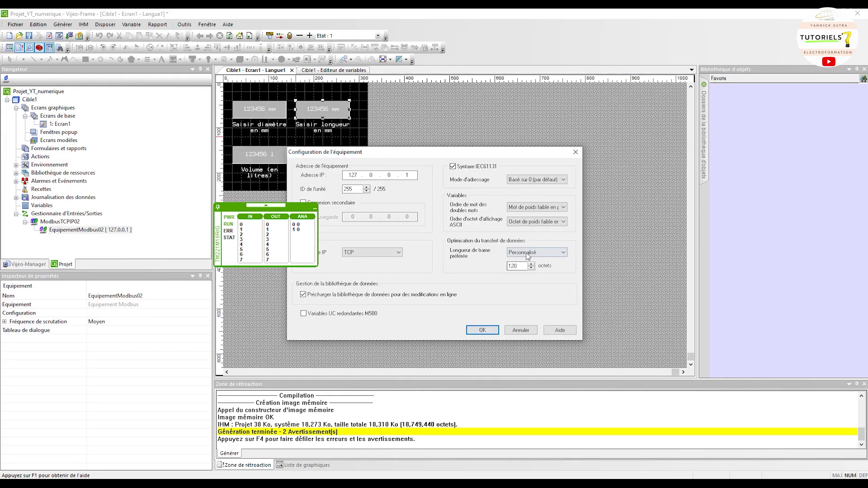
{"action": "left_click", "coordinate": [537, 209]}
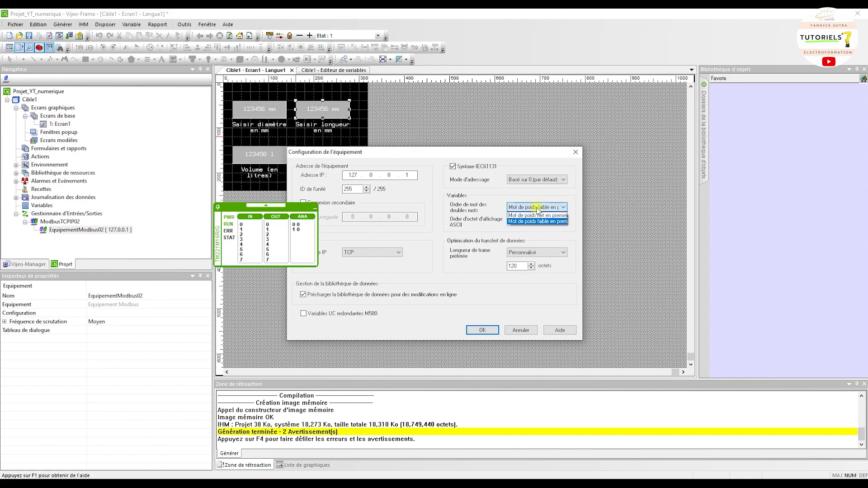
{"action": "left_click", "coordinate": [539, 222]}
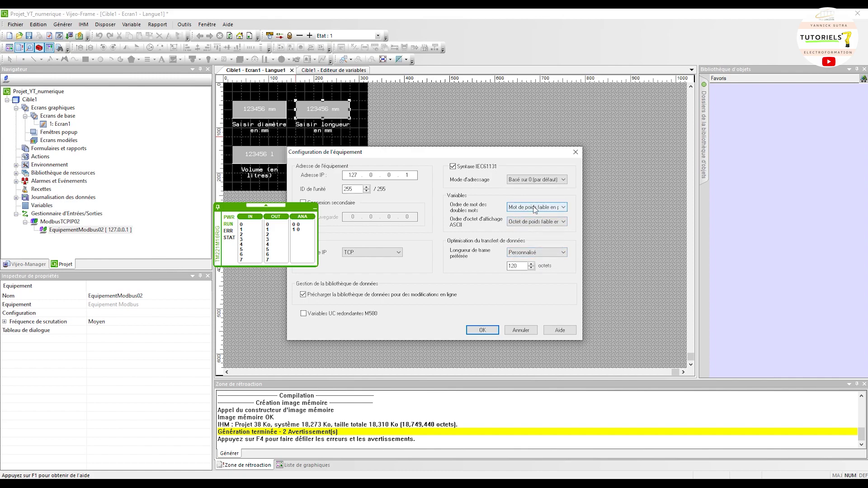
{"action": "left_click", "coordinate": [482, 330]}
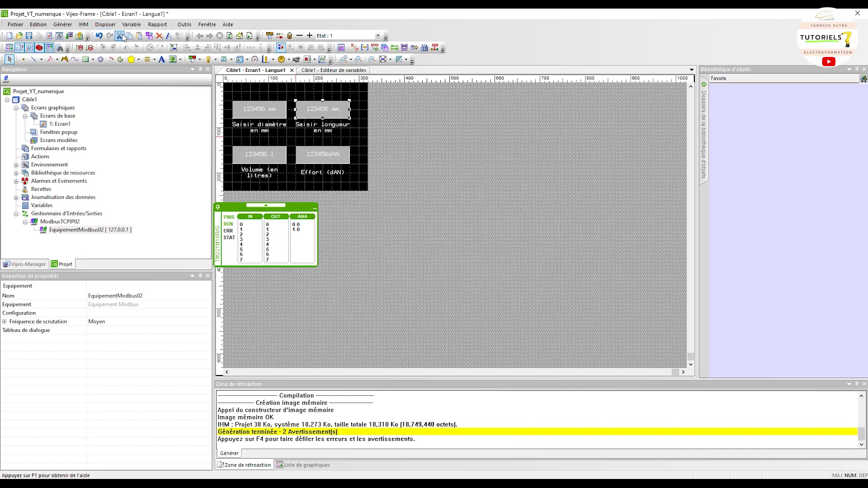
- Start the HMI screen simulation, examine the calculated values in the Machine Expert - Basic ladder program, and return to Vijeo-Designer
{"action": "left_click", "coordinate": [79, 36]}
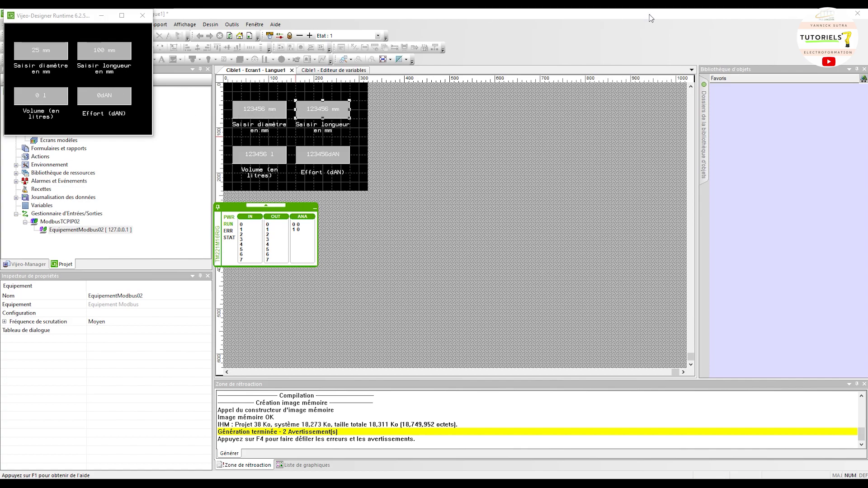
{"action": "left_click", "coordinate": [816, 14]}
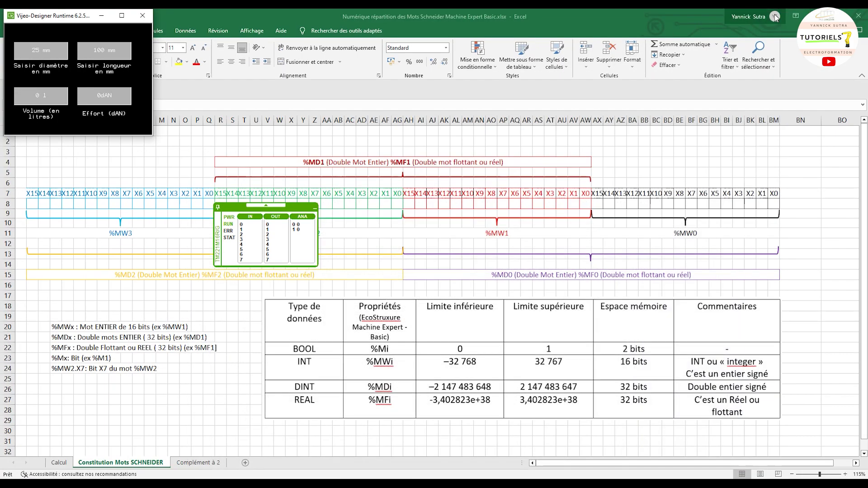
{"action": "key", "text": "alt+Tab"}
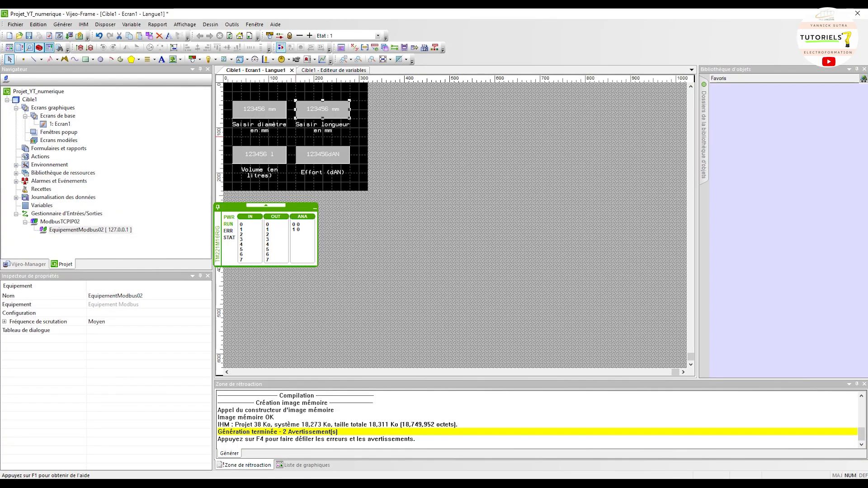
{"action": "key", "text": "alt+Tab"}
{"action": "key", "text": "alt+Tab"}
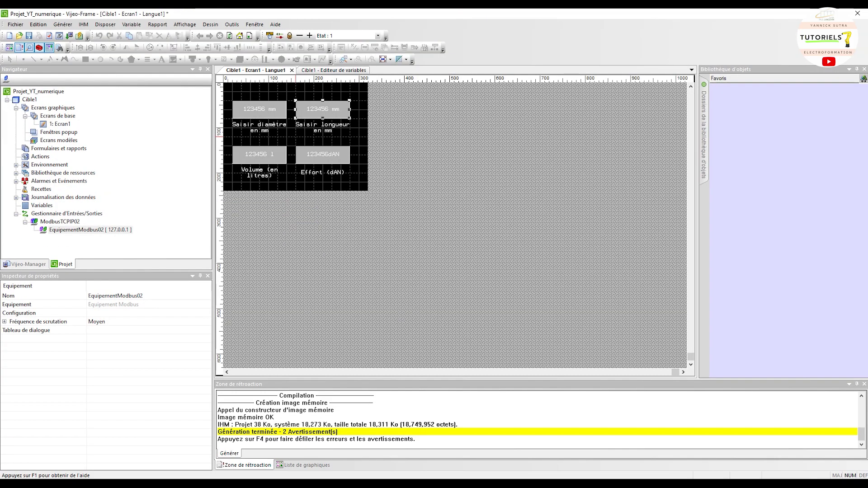
{"action": "key", "text": "alt+Tab"}
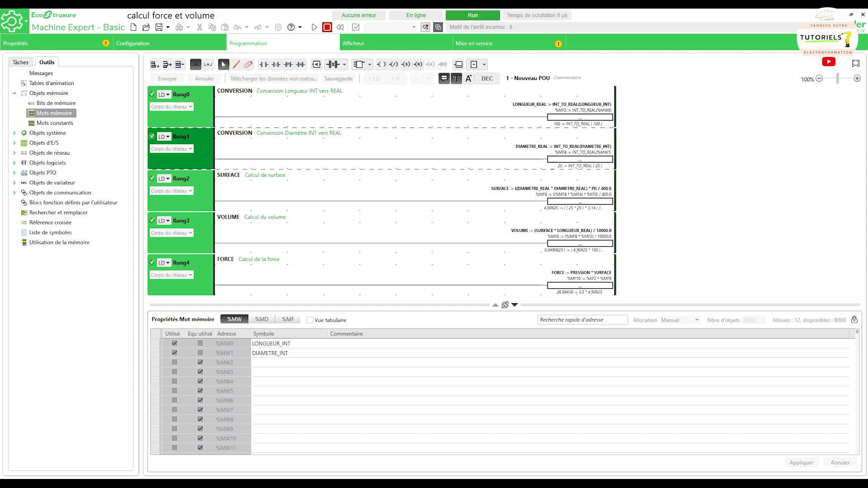
{"action": "key", "text": "alt+Tab"}
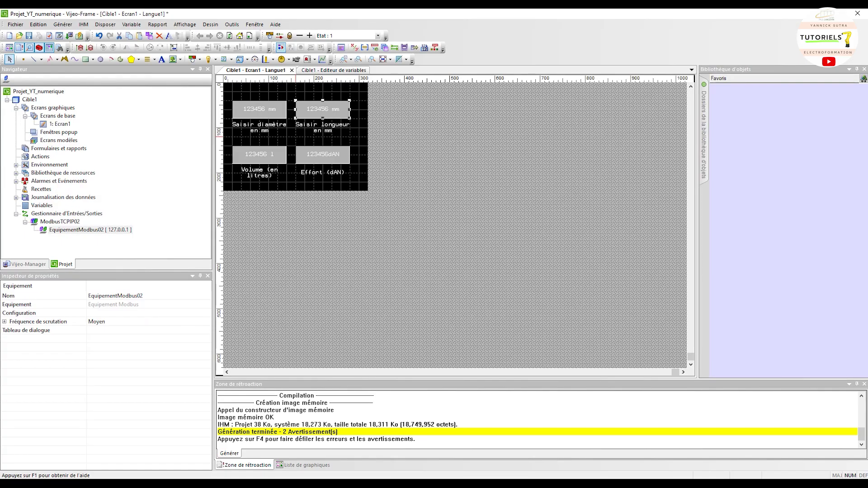
- Set the data type of the Volume (en litres) numeric display to Flottant
{"action": "left_click", "coordinate": [271, 153]}
{"action": "double_click", "coordinate": [271, 153]}
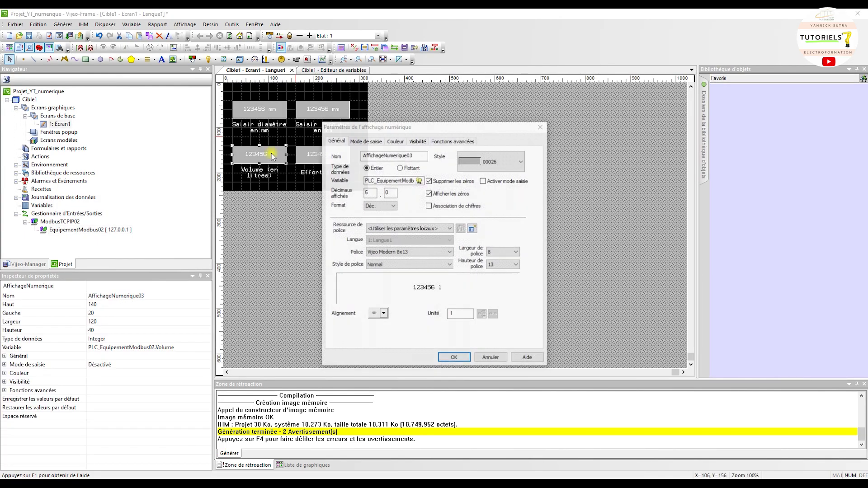
{"action": "left_click", "coordinate": [392, 206]}
{"action": "left_click", "coordinate": [403, 209]}
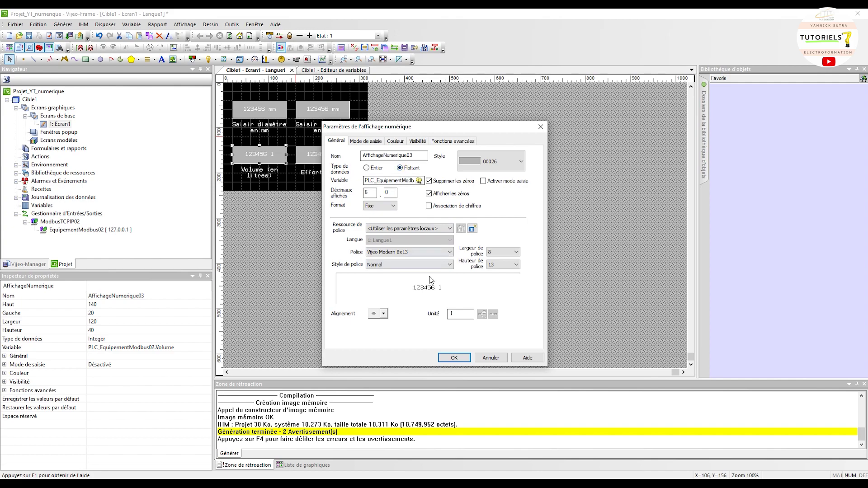
{"action": "left_click", "coordinate": [453, 358]}
- Set the data type of the Effort (dAN) numeric display to Flottant
{"action": "left_click", "coordinate": [343, 156]}
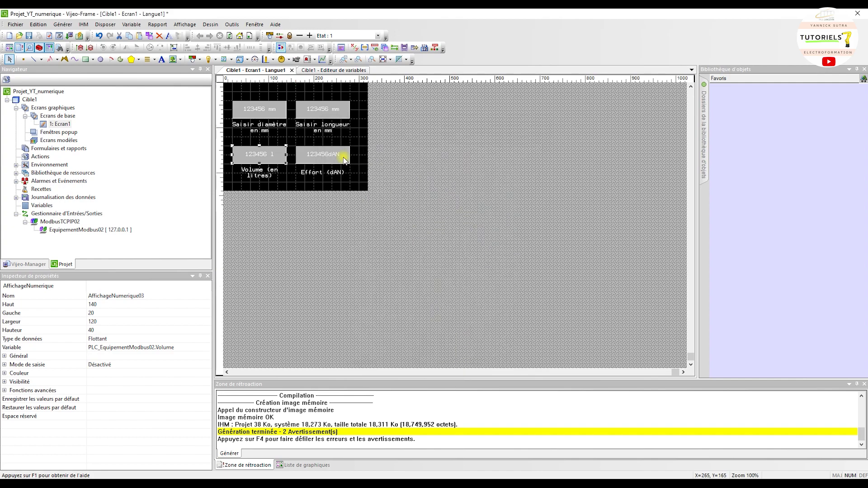
{"action": "double_click", "coordinate": [343, 156]}
{"action": "left_click", "coordinate": [399, 168]}
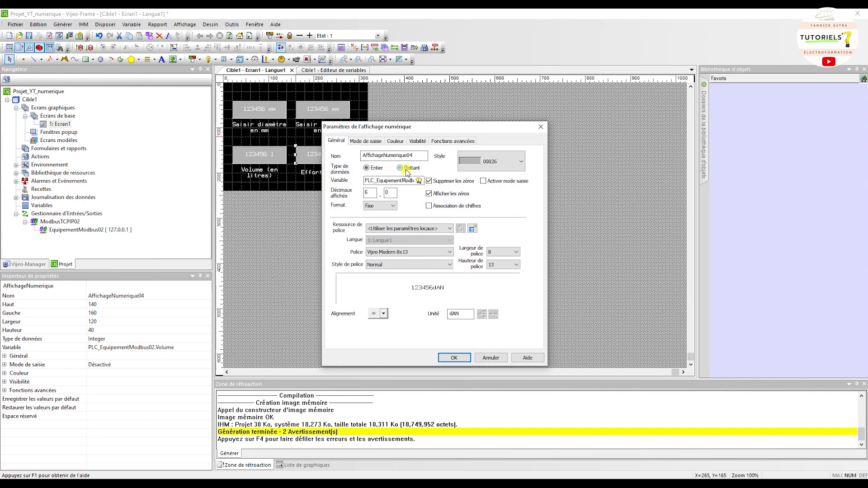
{"action": "left_click", "coordinate": [453, 358]}
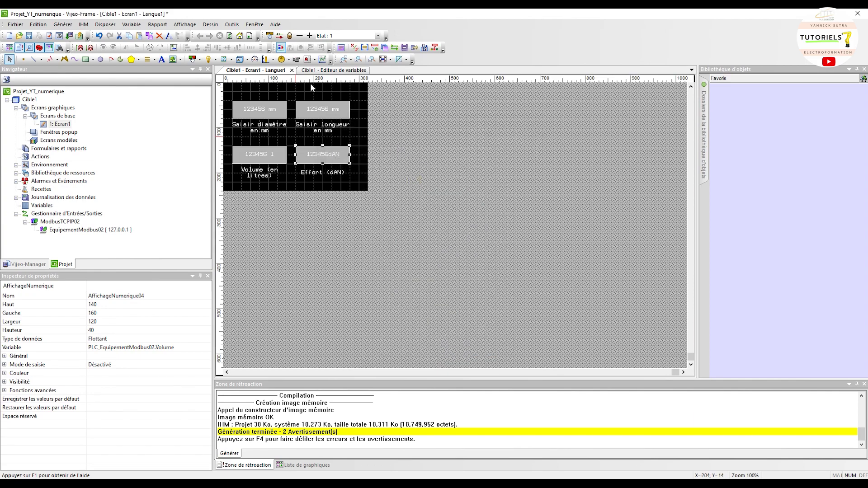
- Restart the HMI screen simulation with the floating-point volume and force displays
{"action": "left_click", "coordinate": [80, 37]}
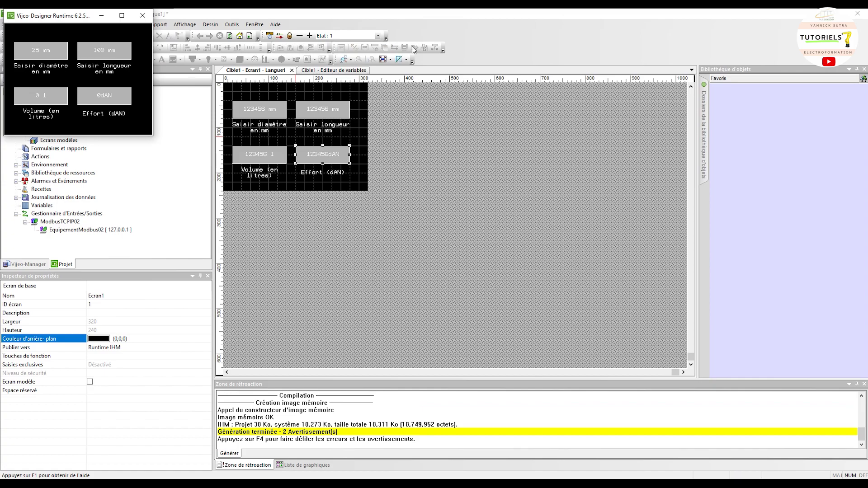
{"action": "left_click", "coordinate": [813, 9]}
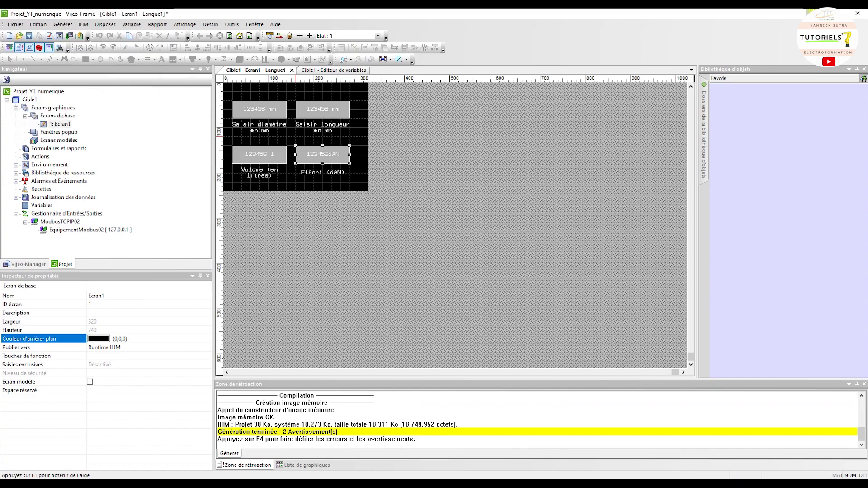